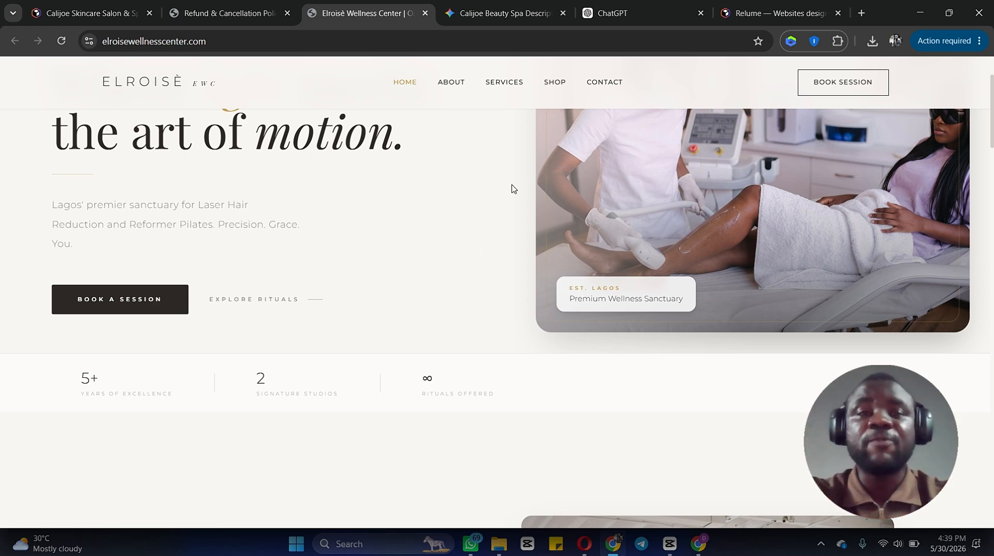
Step: Review the Elroisè Wellness Center homepage from the hero section down to the footer
scroll(423, 188, "up", 2)
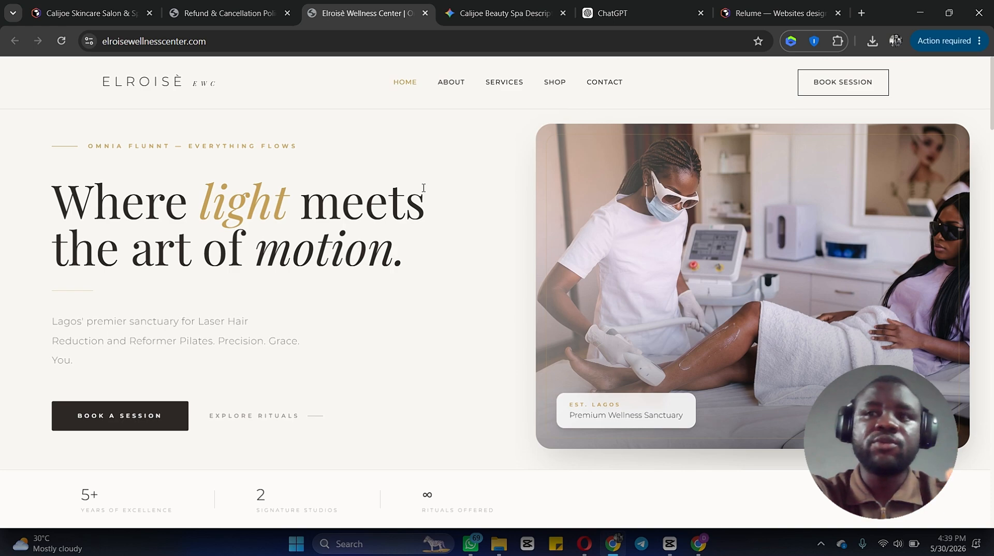
scroll(424, 188, "down", 15)
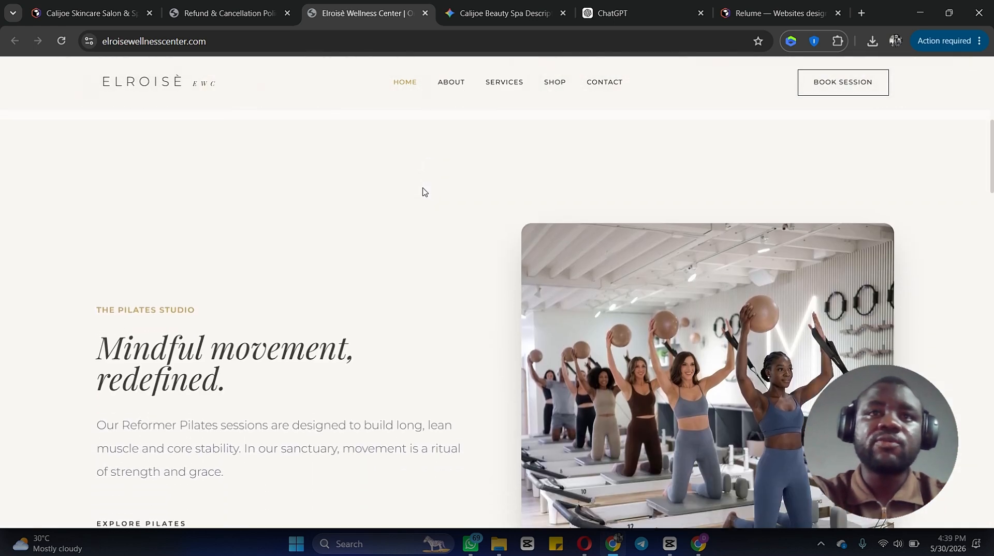
scroll(424, 191, "down", 10)
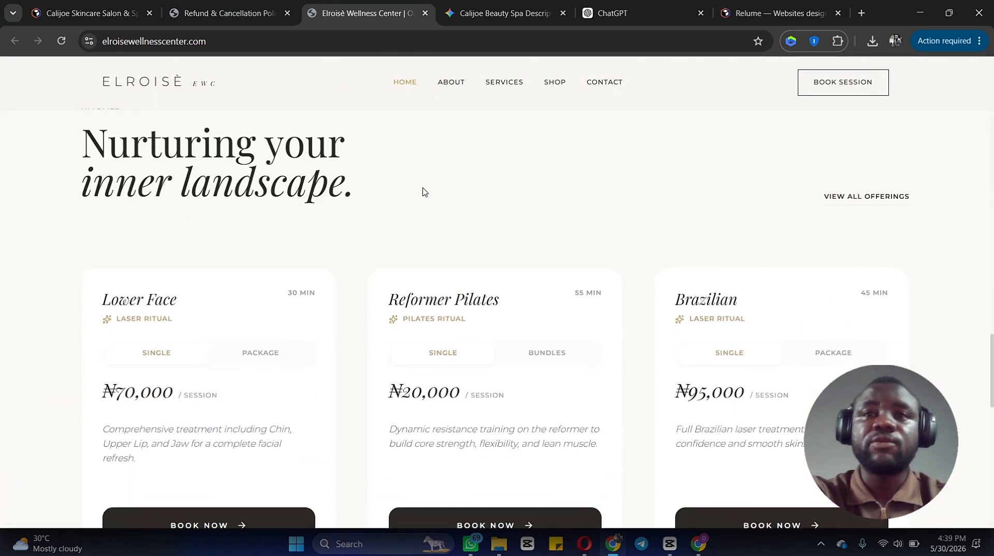
scroll(423, 191, "down", 12)
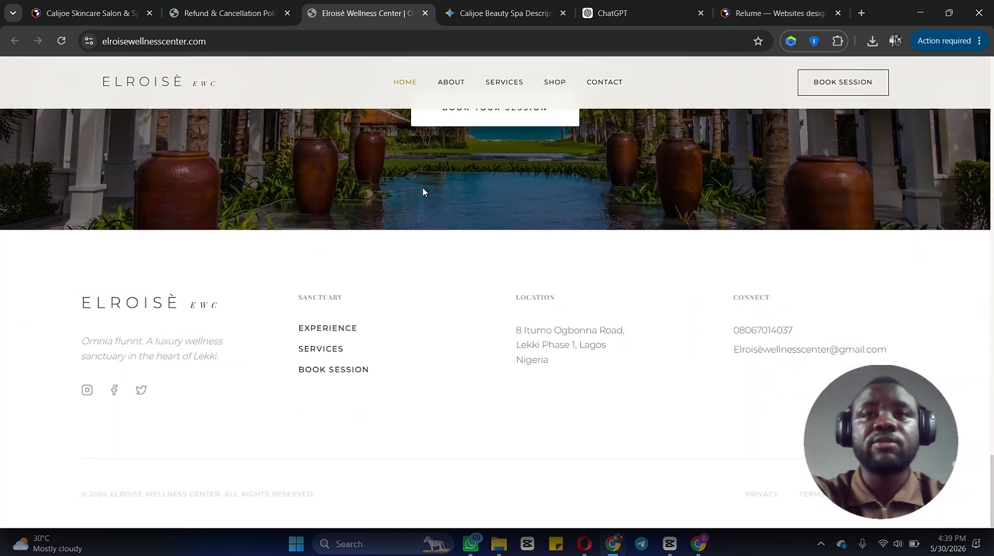
scroll(424, 192, "up", 4)
scroll(424, 192, "up", 20)
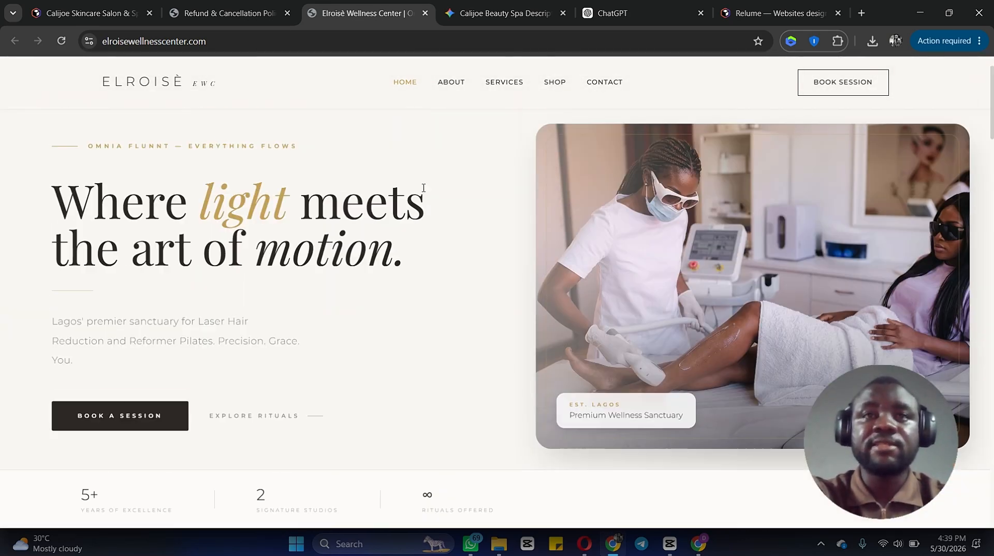
scroll(423, 189, "down", 8)
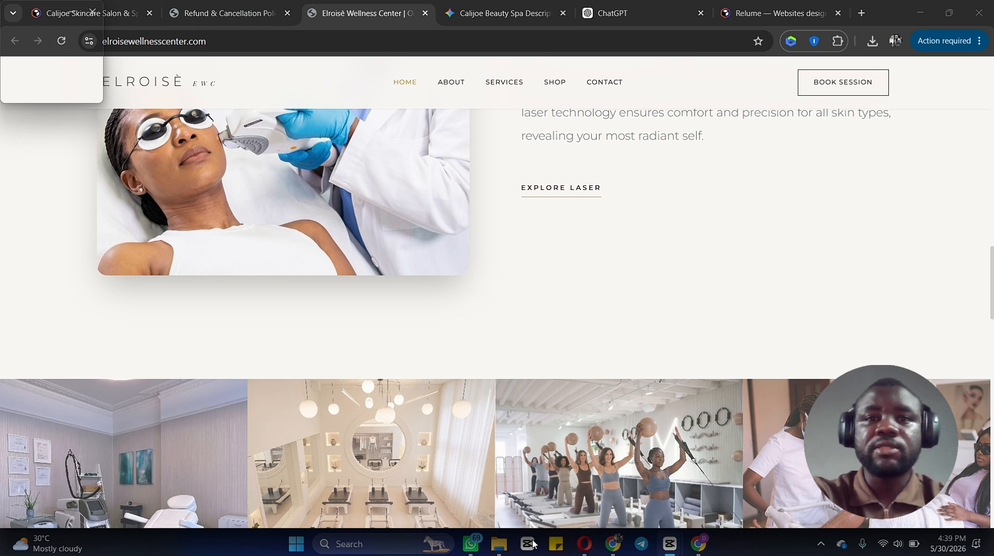
Step: Switch to the other browser and watch the Claude-designed website video from the X search results full screen
left_click(585, 544)
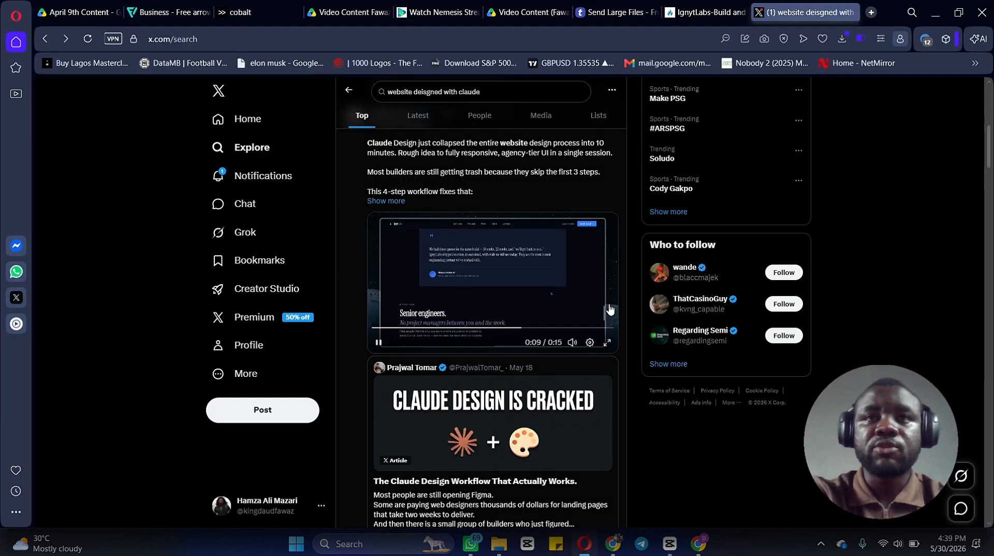
left_click(607, 342)
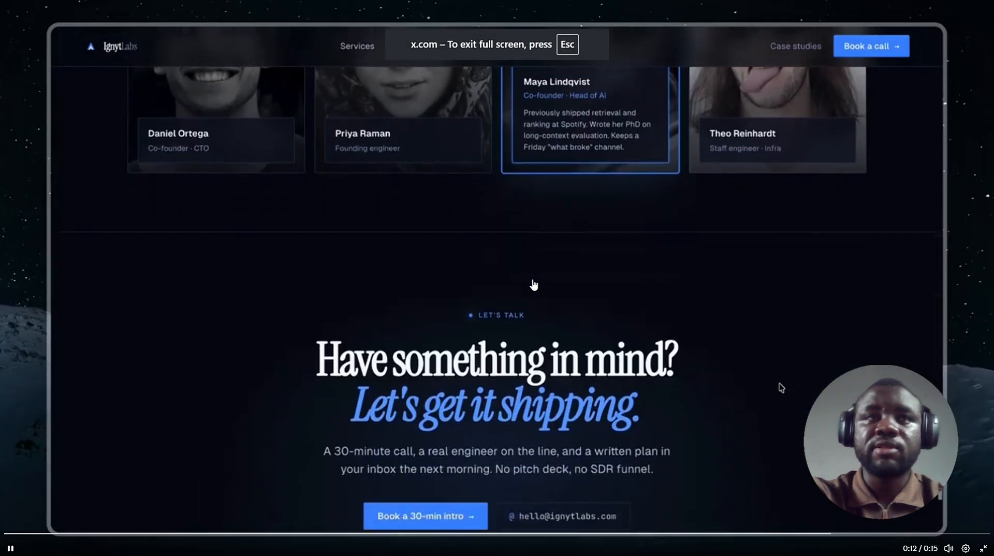
left_click(40, 532)
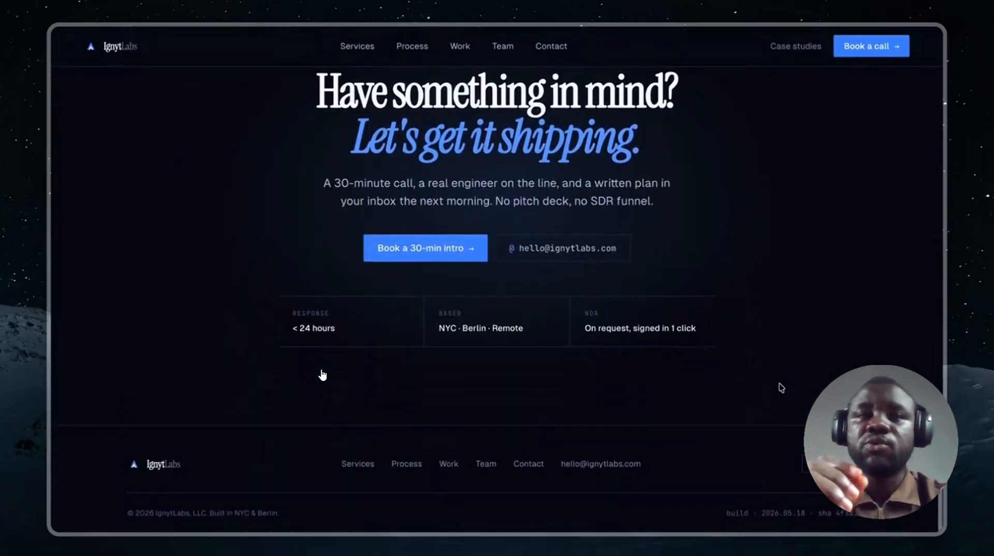
key("Escape")
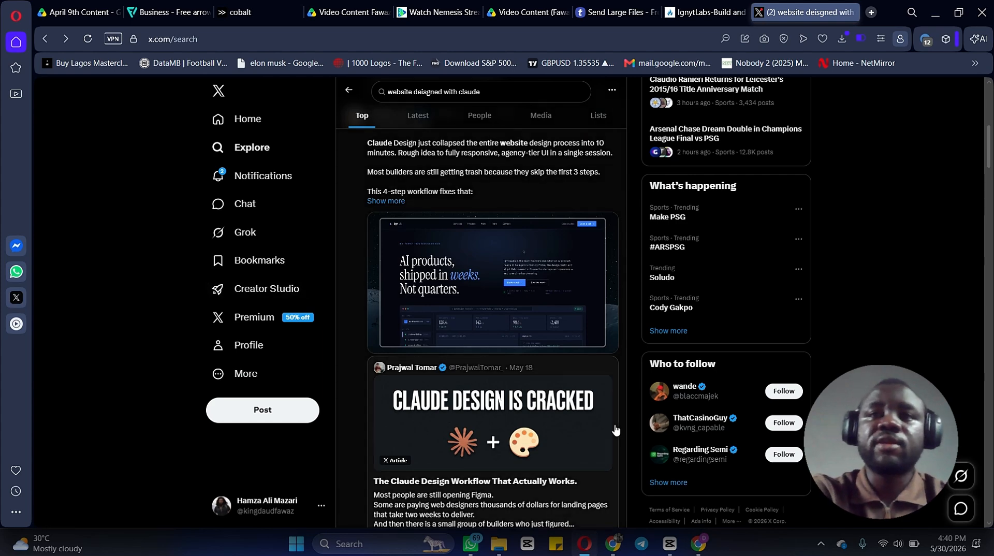
Step: Switch to the Claude Design tab and look through the Brand King Media landing page preview
left_click(698, 544)
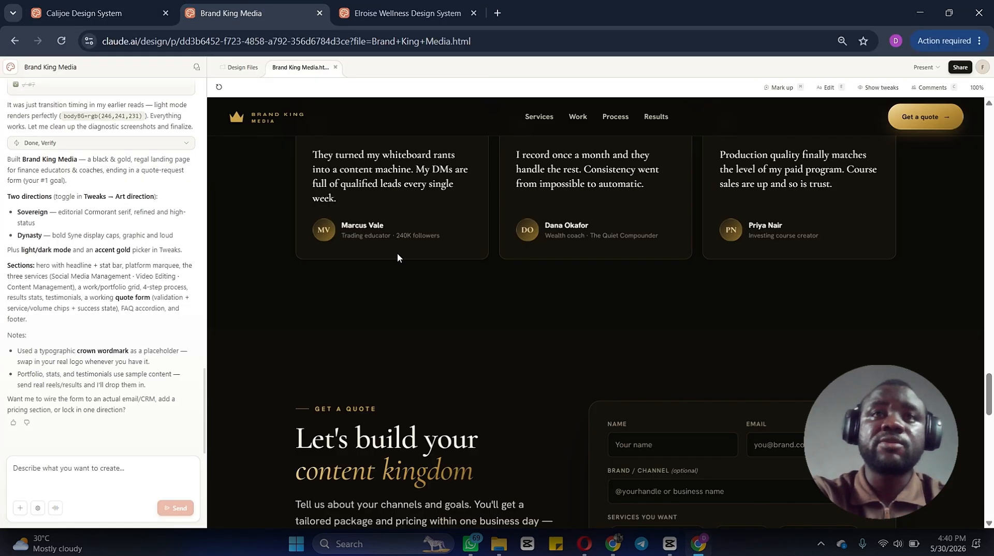
scroll(396, 253, "up", 10)
scroll(398, 255, "up", 15)
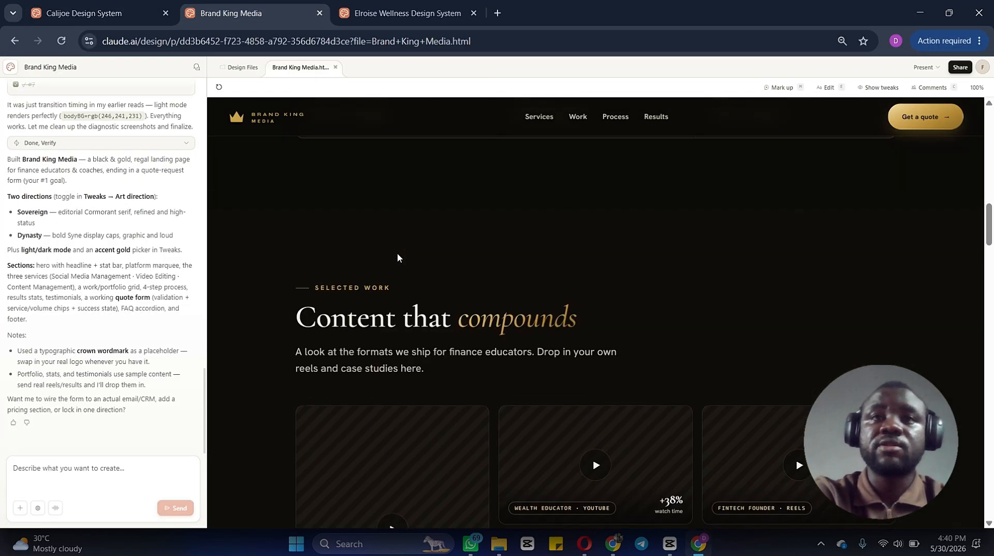
scroll(398, 253, "down", 8)
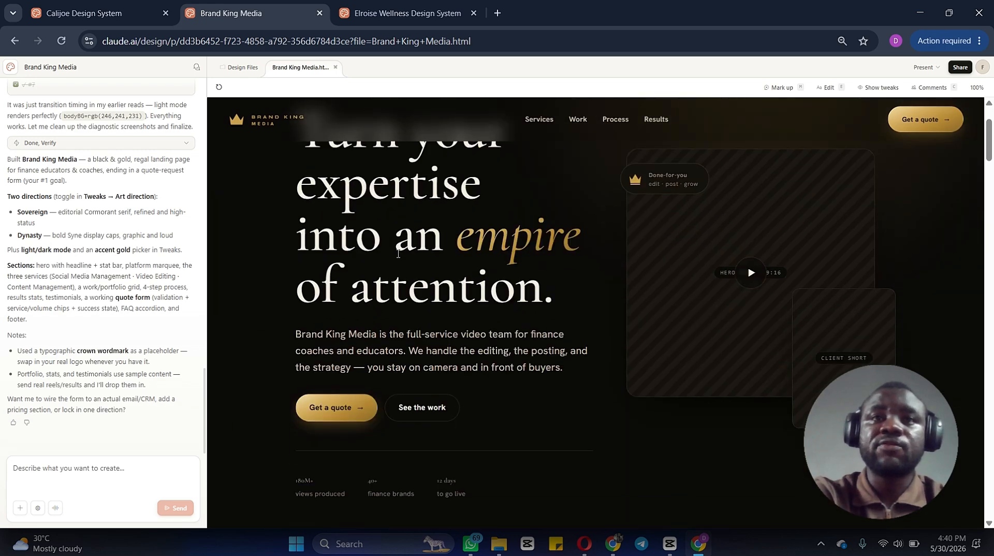
scroll(398, 253, "down", 5)
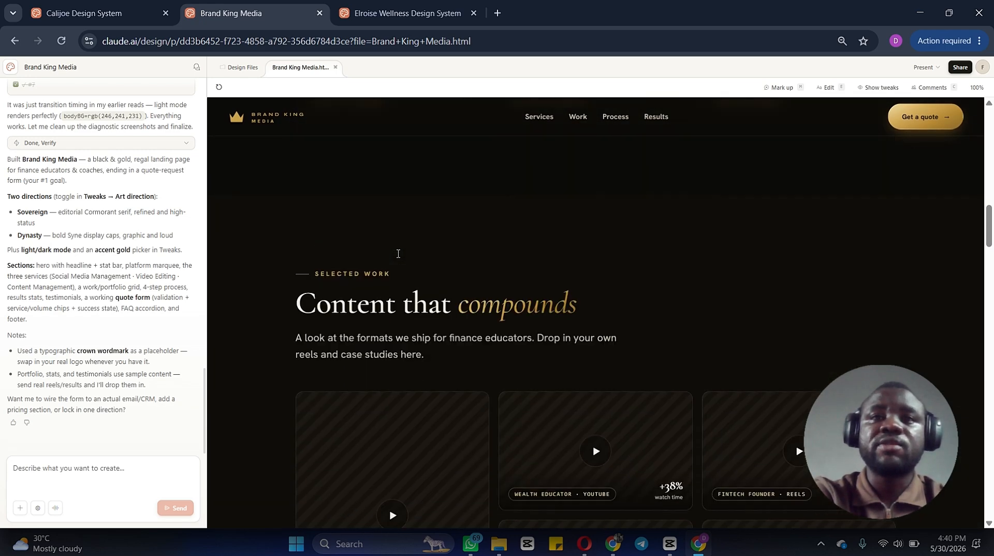
scroll(397, 253, "up", 10)
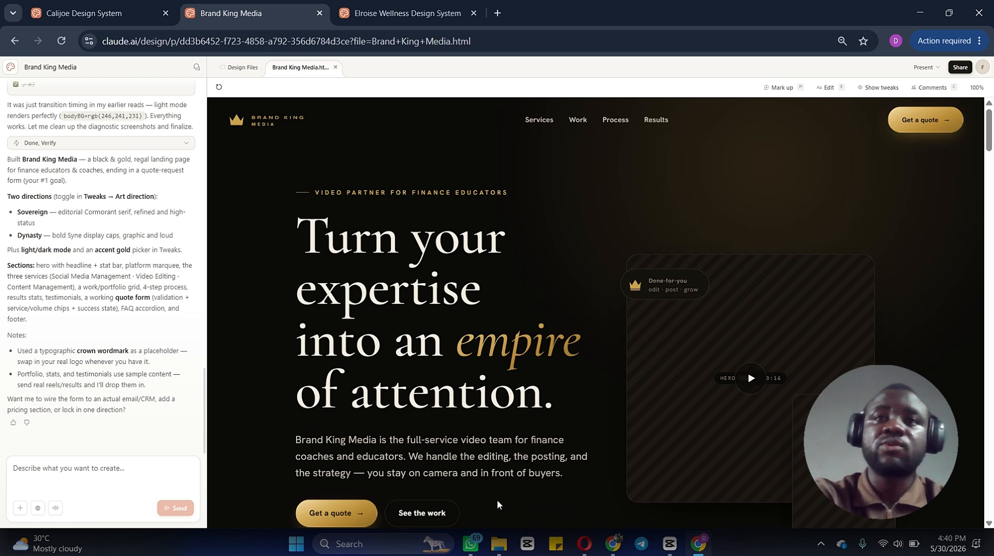
Step: Compare it with the laser precision section of the Elroisè Wellness Center homepage, then return to Claude Design
left_click(612, 548)
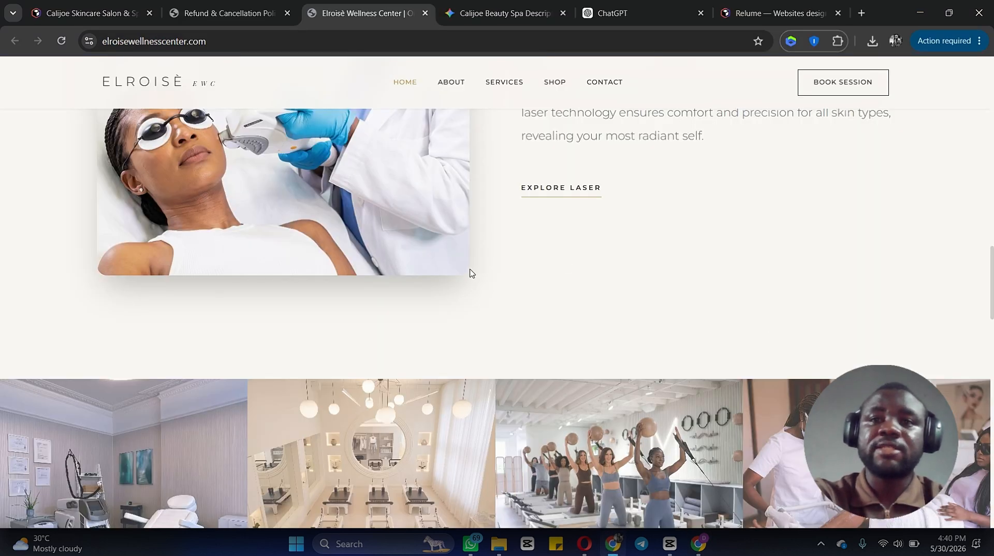
scroll(471, 273, "up", 3)
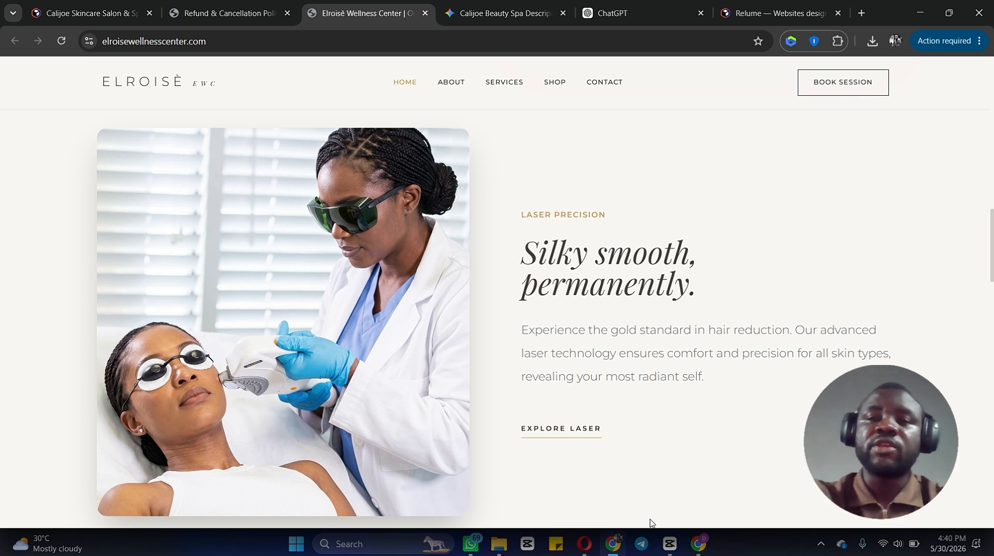
left_click(699, 544)
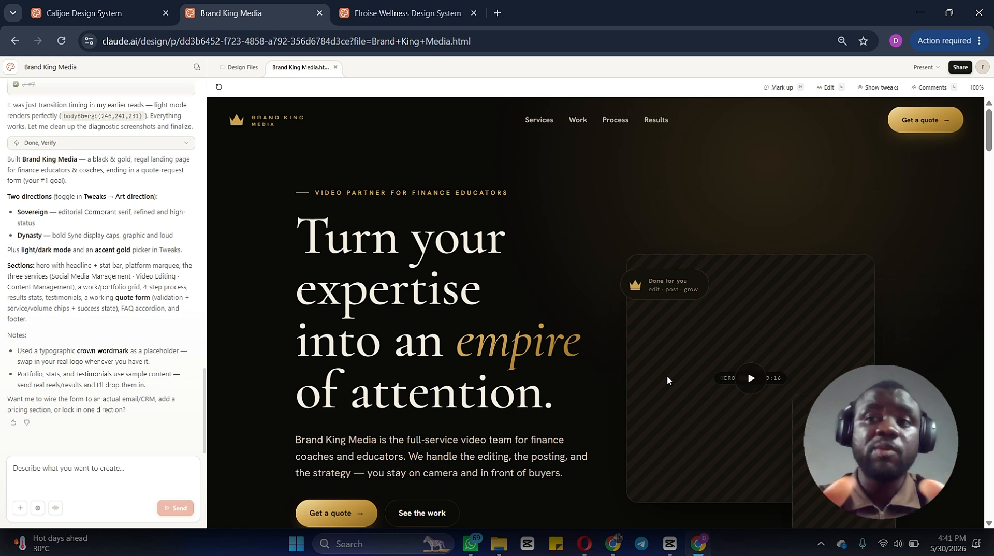
Step: Examine the Brand King Media preview, jumping to the Work section and continuing through the process steps
scroll(667, 381, "down", 3)
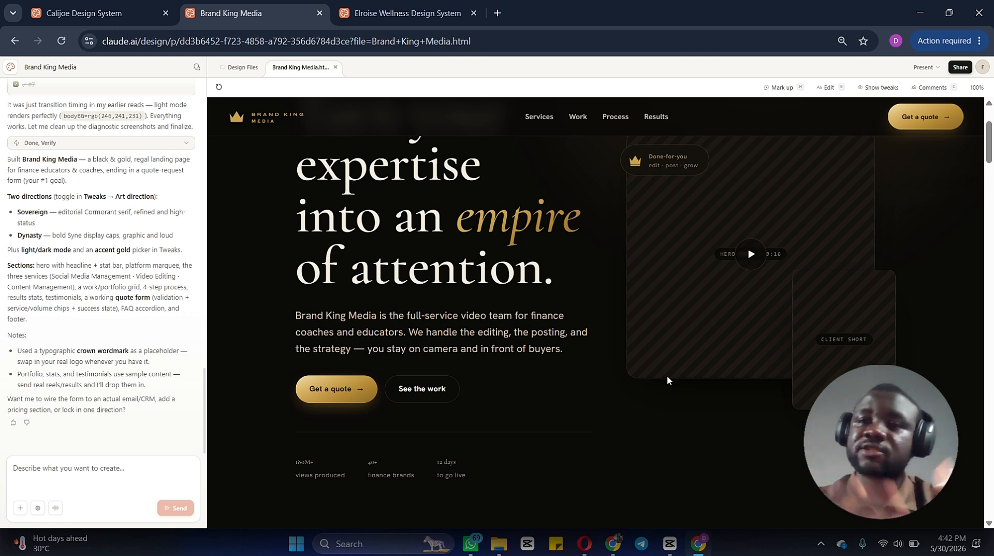
scroll(668, 380, "down", 3)
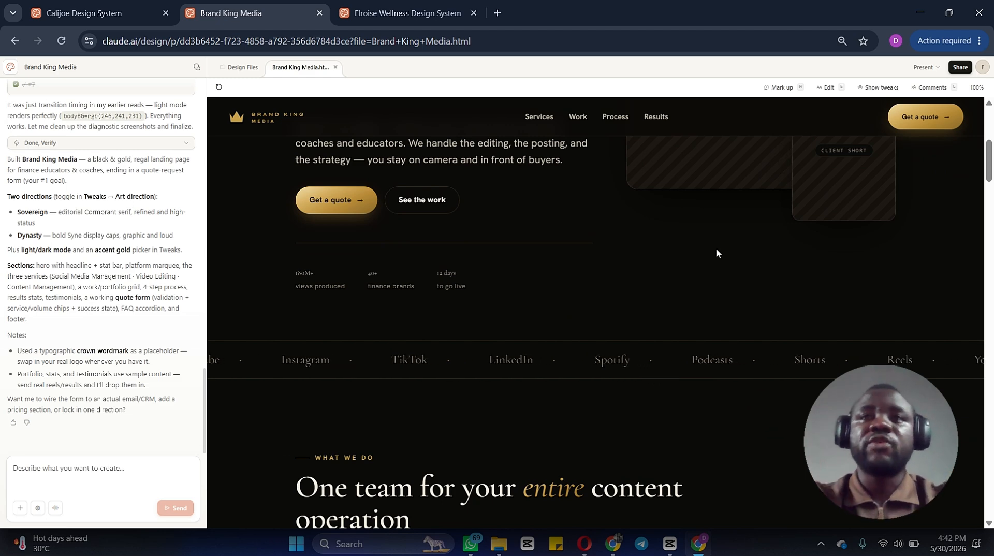
scroll(716, 252, "up", 5)
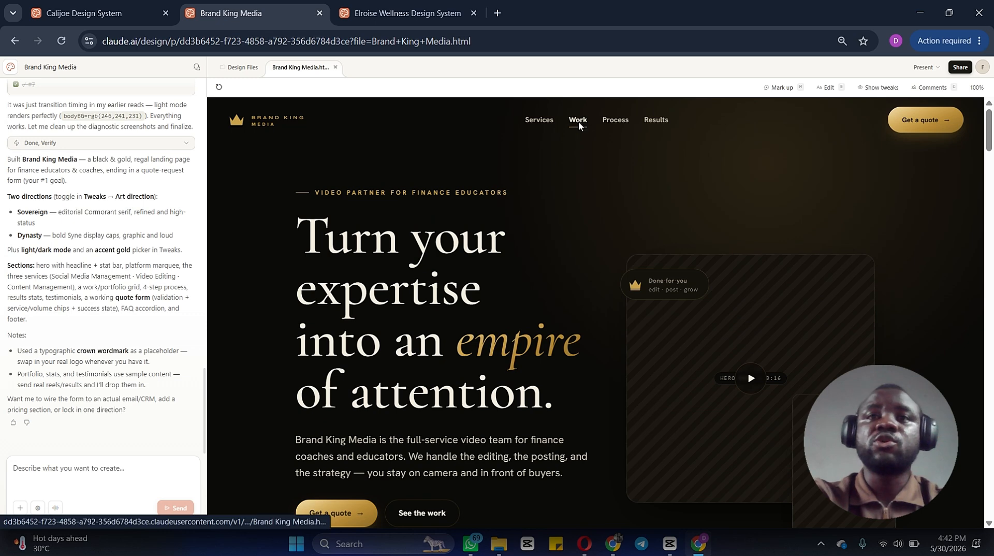
left_click(579, 121)
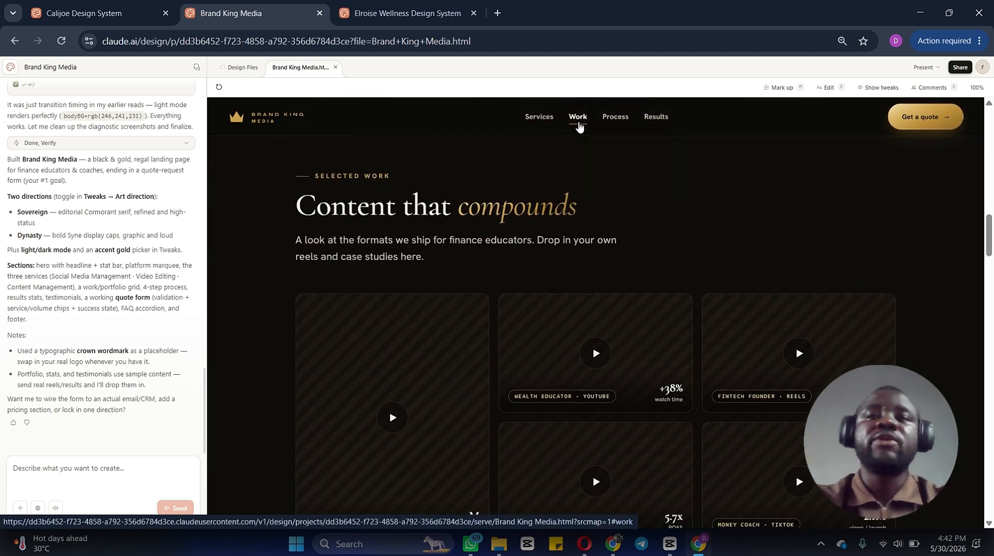
scroll(579, 125, "down", 4)
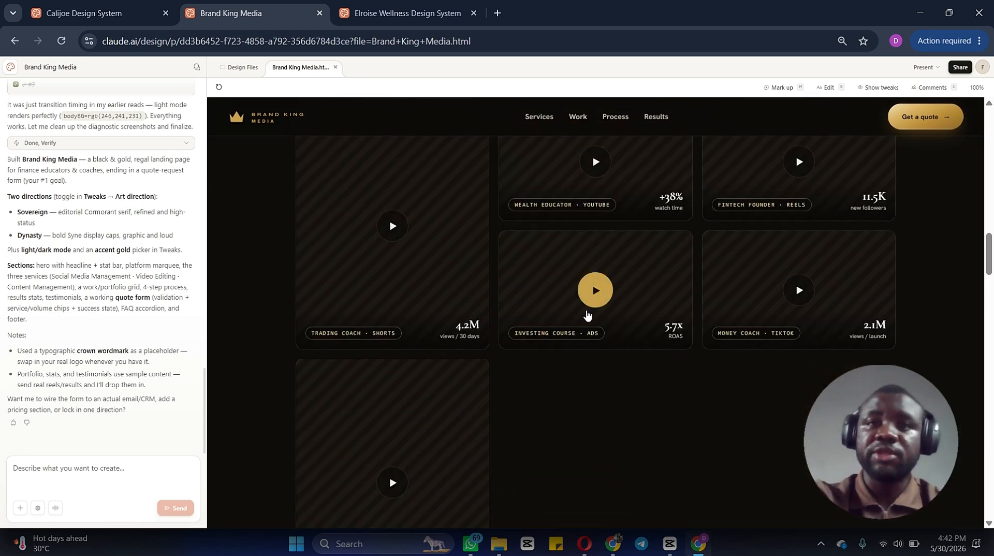
scroll(586, 405, "down", 4)
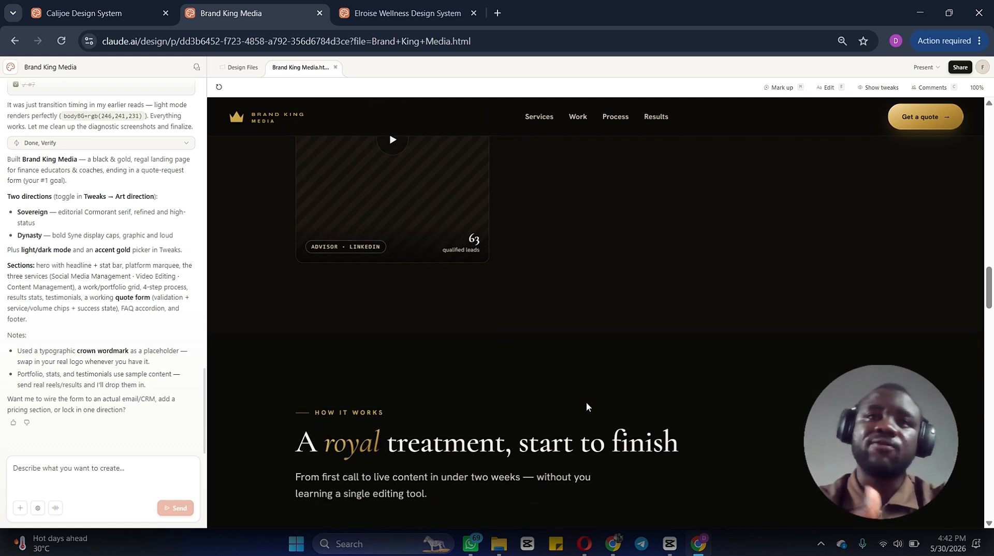
scroll(586, 407, "down", 5)
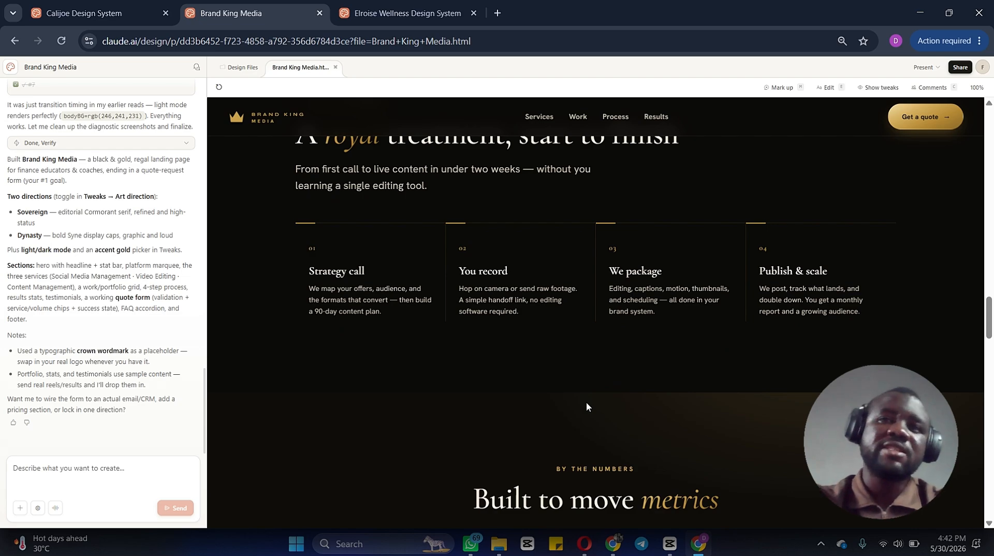
Step: Open the Elroisè footer's refund policy link in a new tab and read through the Refund & Cancellation Policy page
left_click(614, 544)
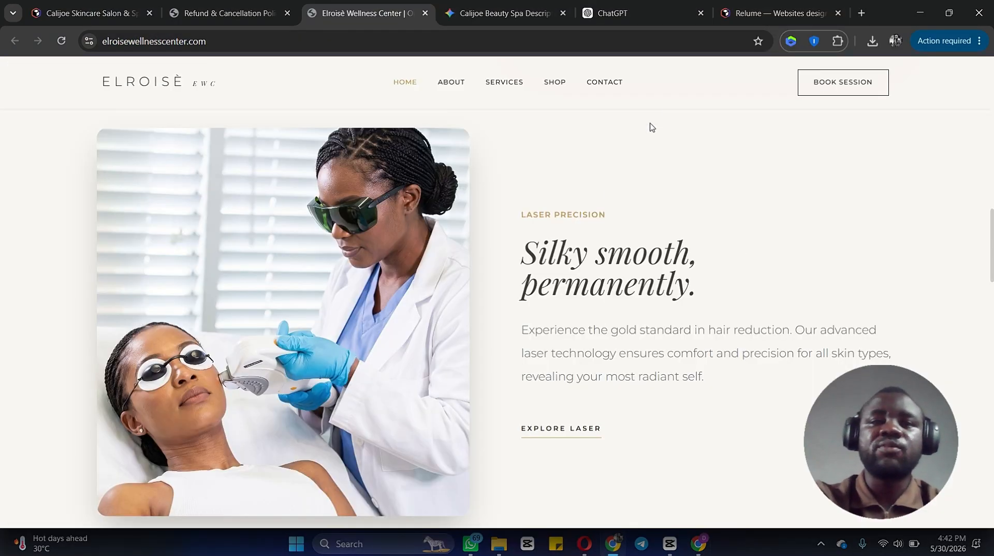
scroll(580, 257, "down", 15)
scroll(580, 257, "up", 8)
right_click(872, 493)
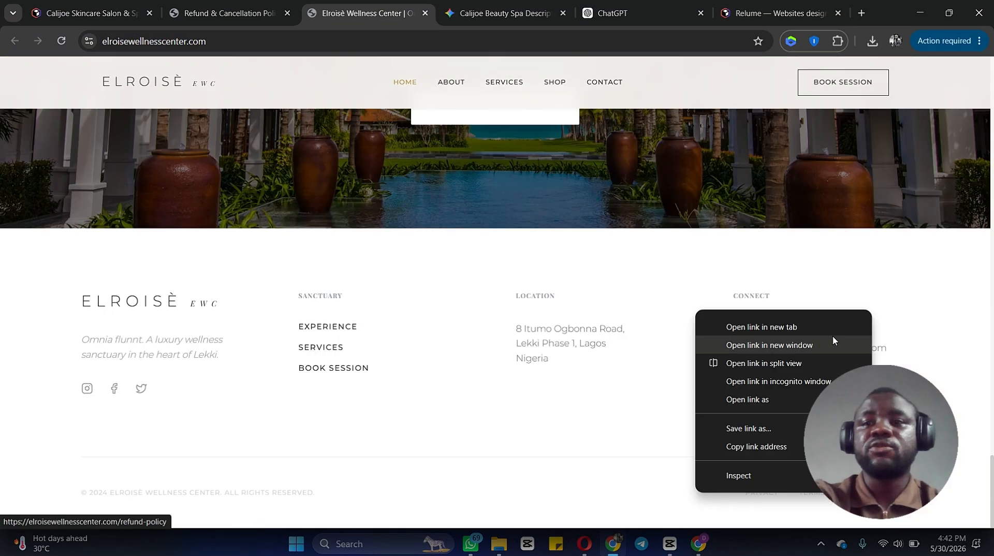
left_click(834, 327)
left_click(438, 13)
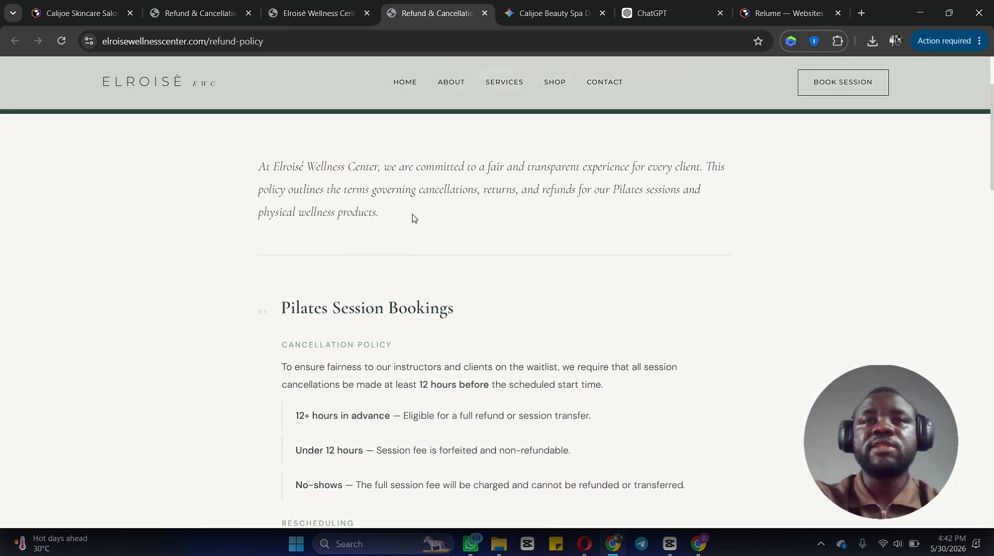
scroll(414, 217, "down", 20)
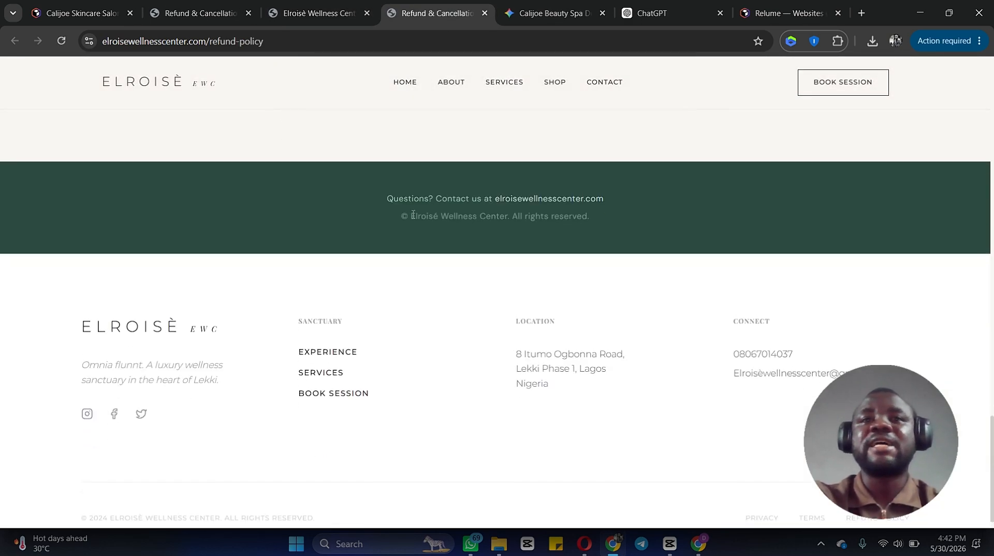
scroll(413, 215, "up", 20)
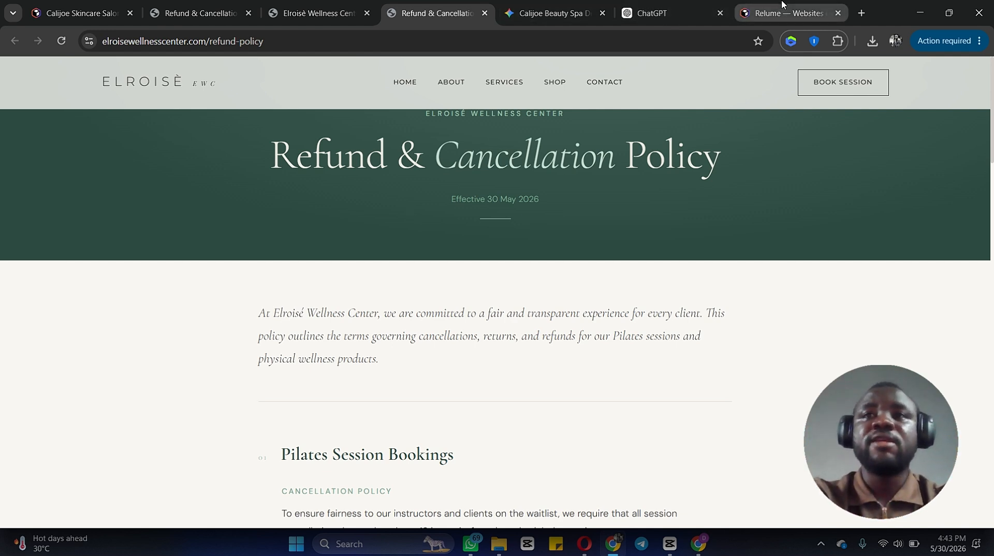
Step: Switch to the Relume tab, browse its homepage features, and launch the Relume dashboard
left_click(783, 5)
scroll(492, 259, "up", 10)
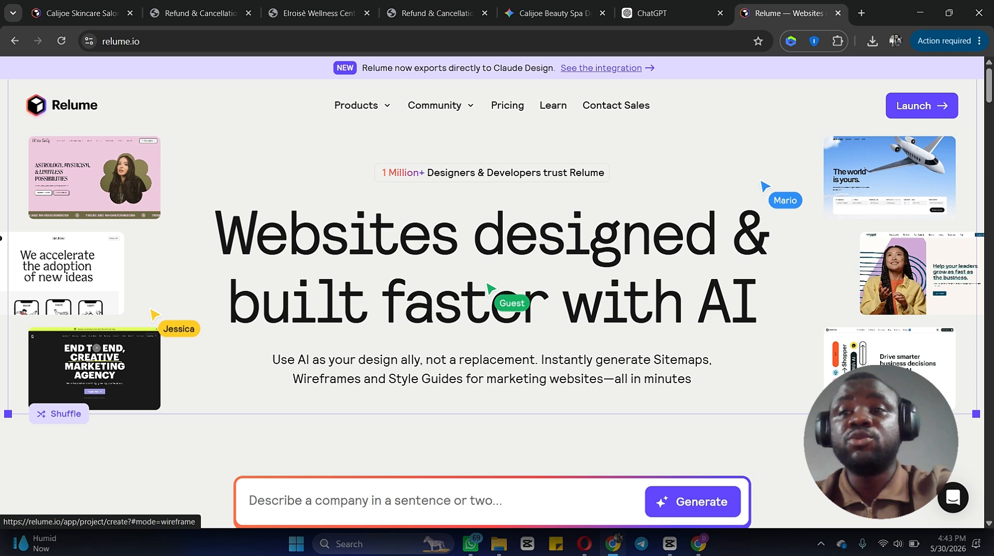
scroll(489, 287, "down", 1)
scroll(489, 288, "down", 10)
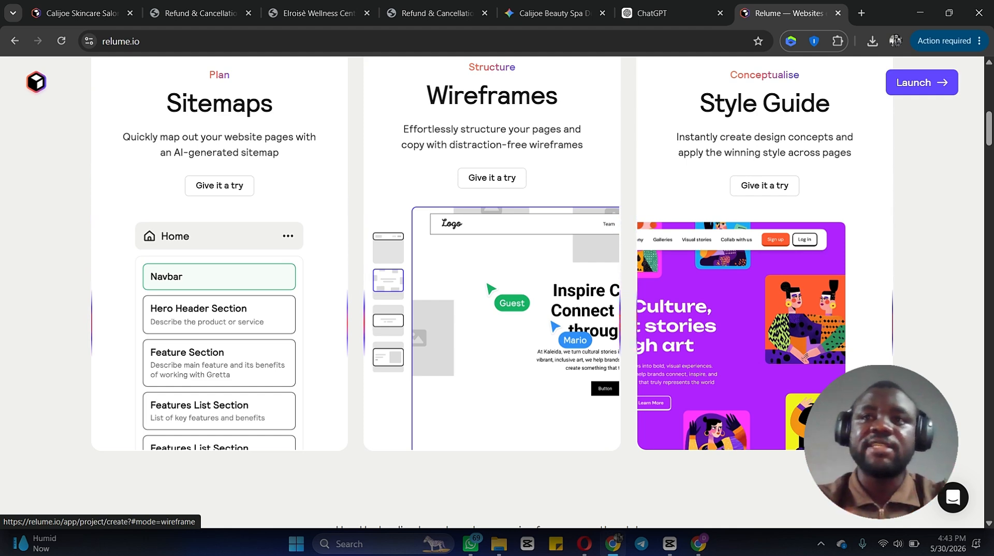
scroll(490, 288, "down", 3)
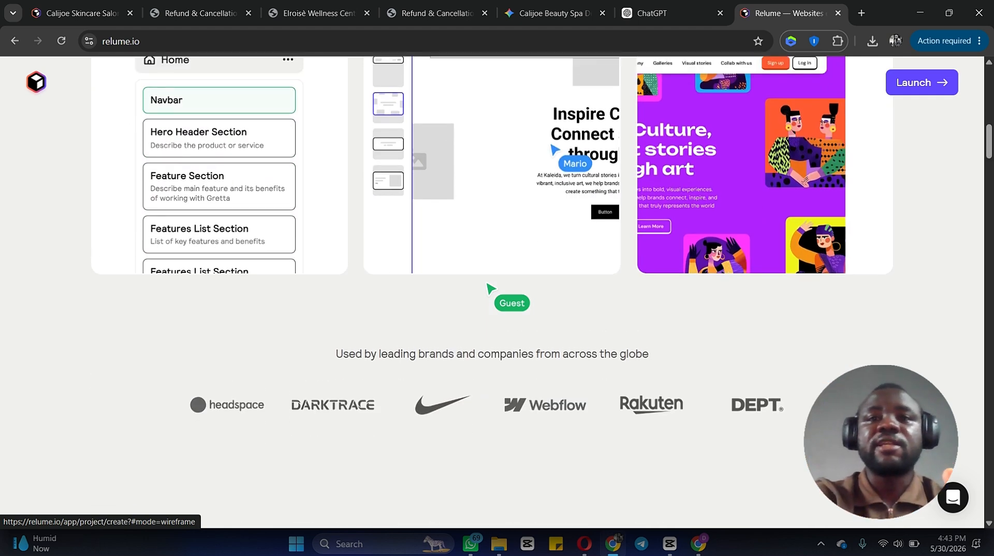
scroll(491, 289, "down", 5)
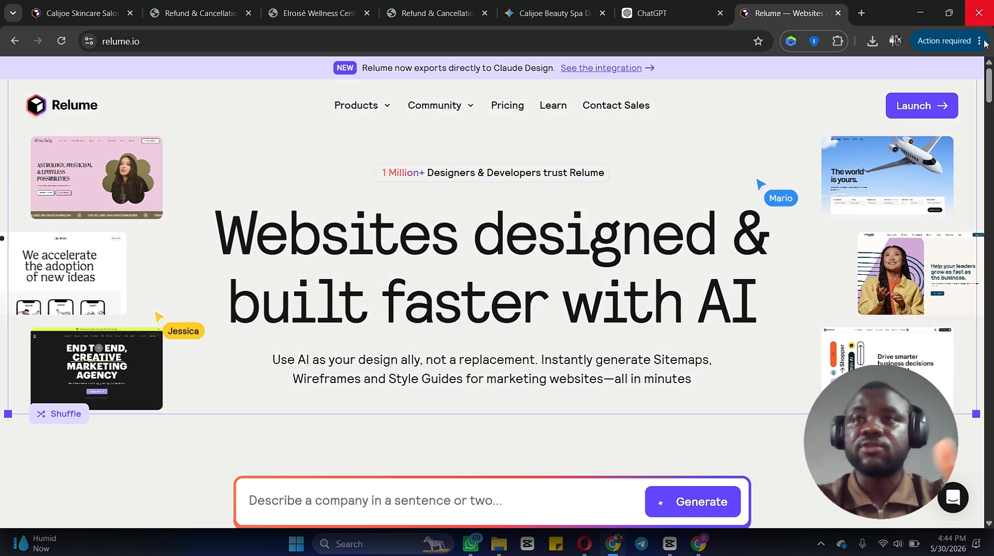
left_click(927, 107)
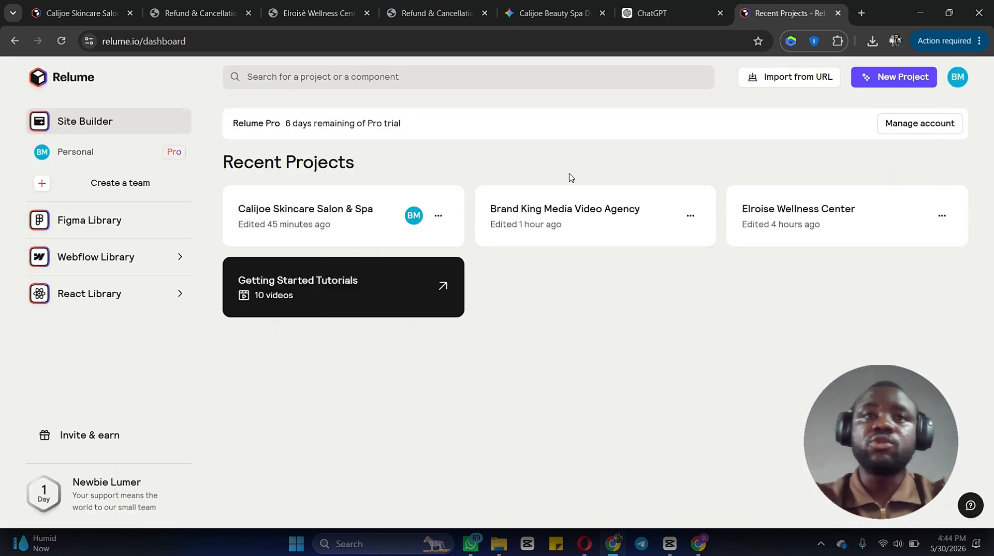
Step: Start a new website project from the dashboard and open its description field
left_click(889, 82)
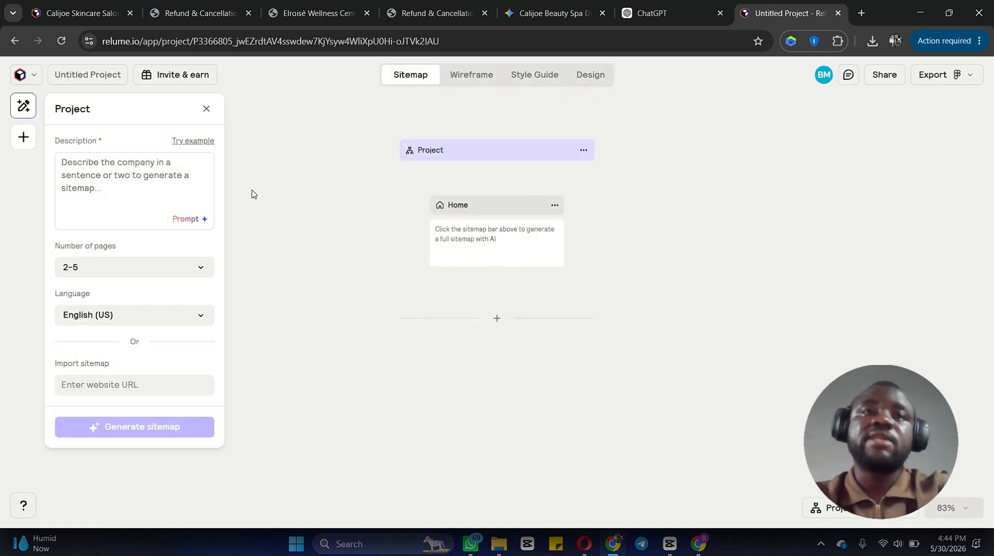
left_click(96, 201)
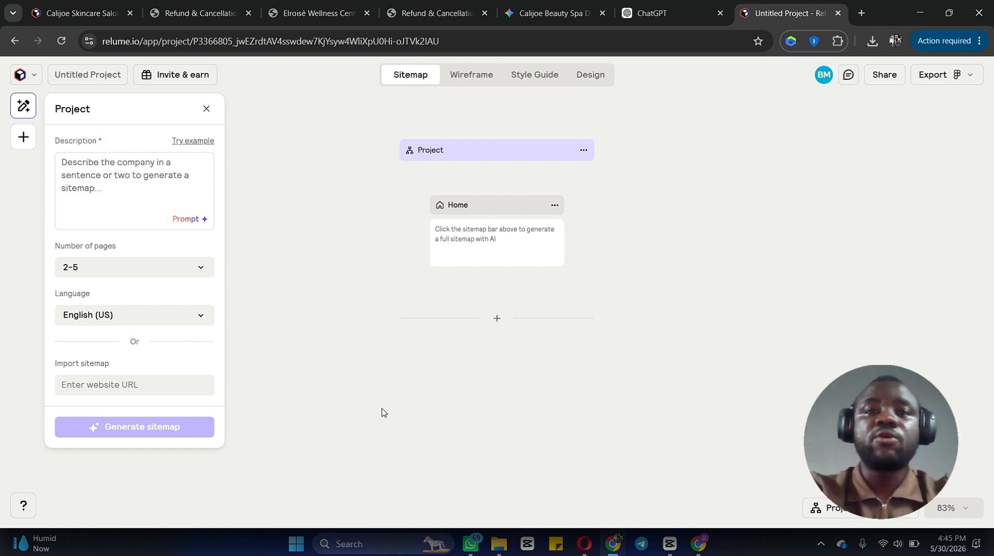
left_click(425, 472)
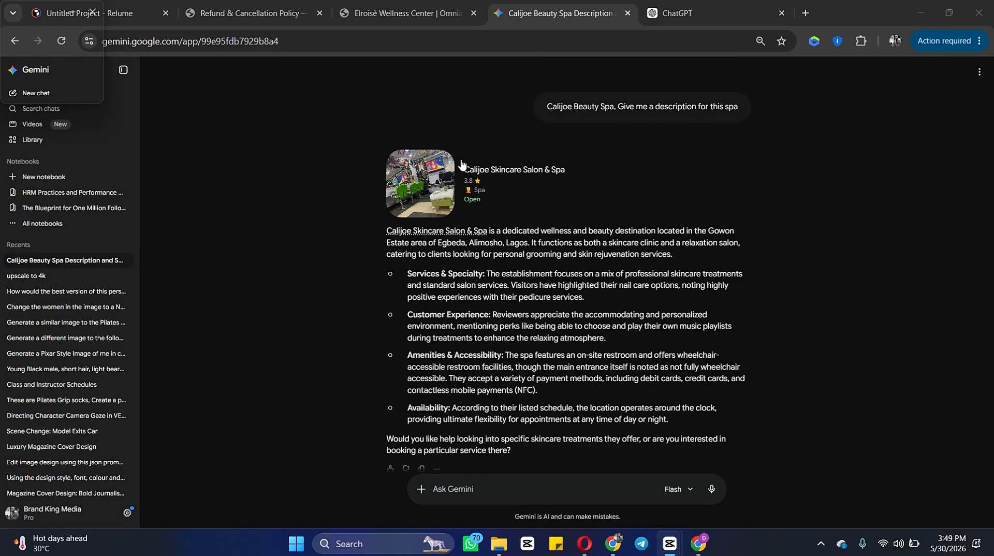
Step: Copy the Calijoe Skincare Salon & Spa description from Gemini and paste it over the project description
scroll(462, 164, "up", 1)
scroll(462, 164, "up", 1)
left_click_drag(686, 423, 386, 236)
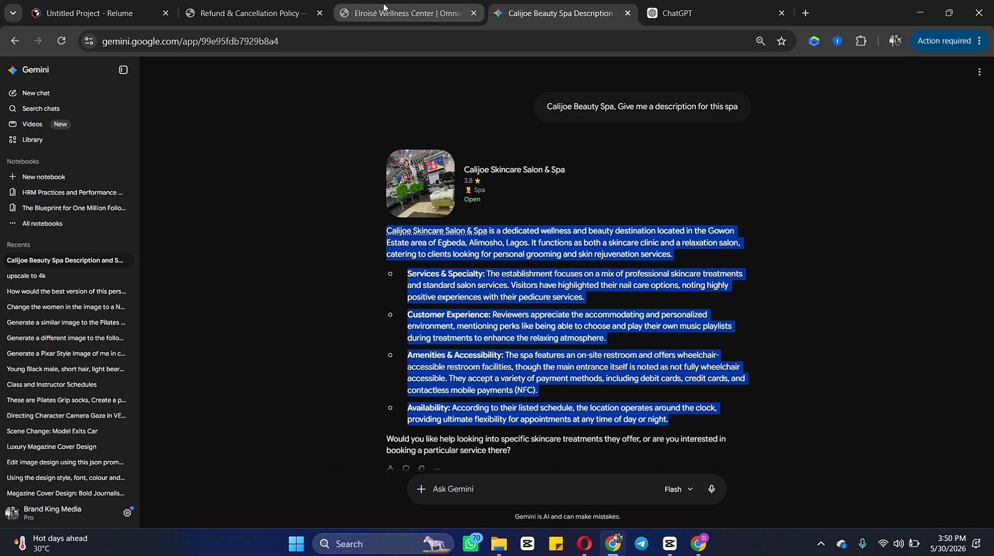
left_click(130, 20)
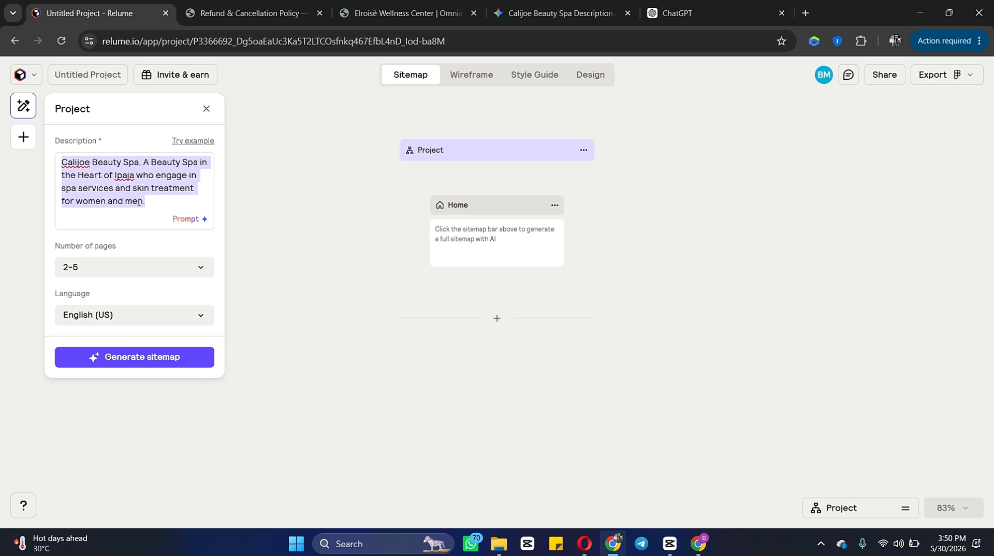
key("ctrl+v")
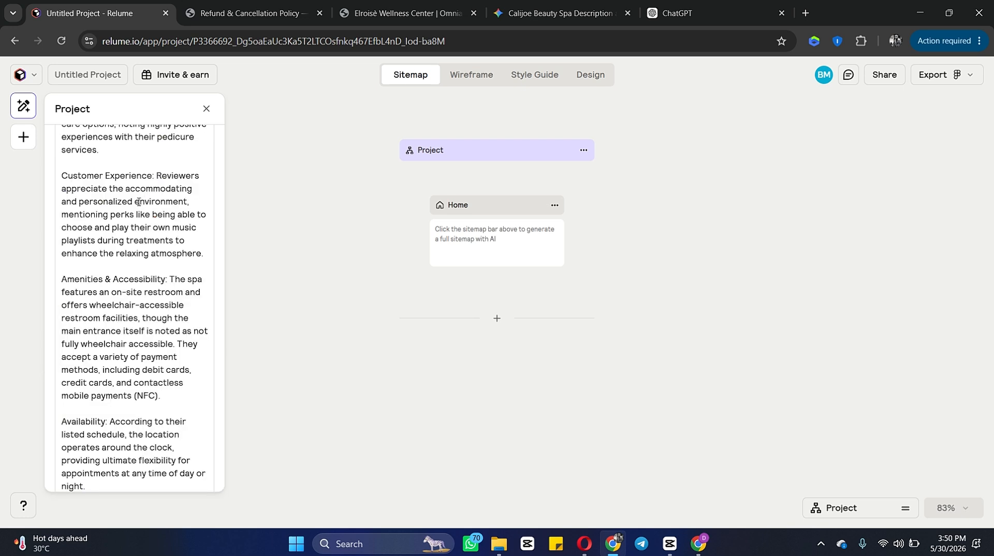
Step: Set the sitemap language to English (UK) and generate the sitemap
scroll(138, 202, "down", 5)
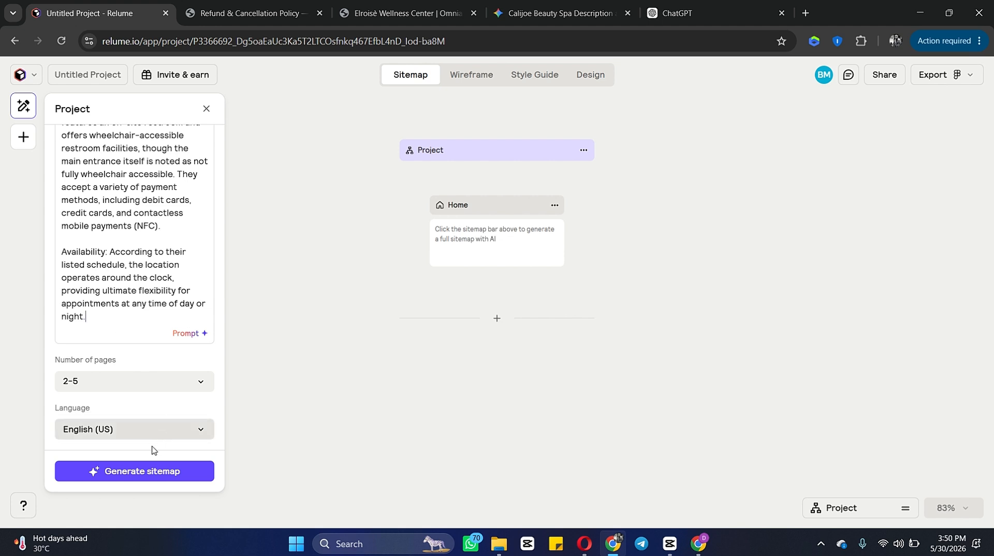
left_click(179, 431)
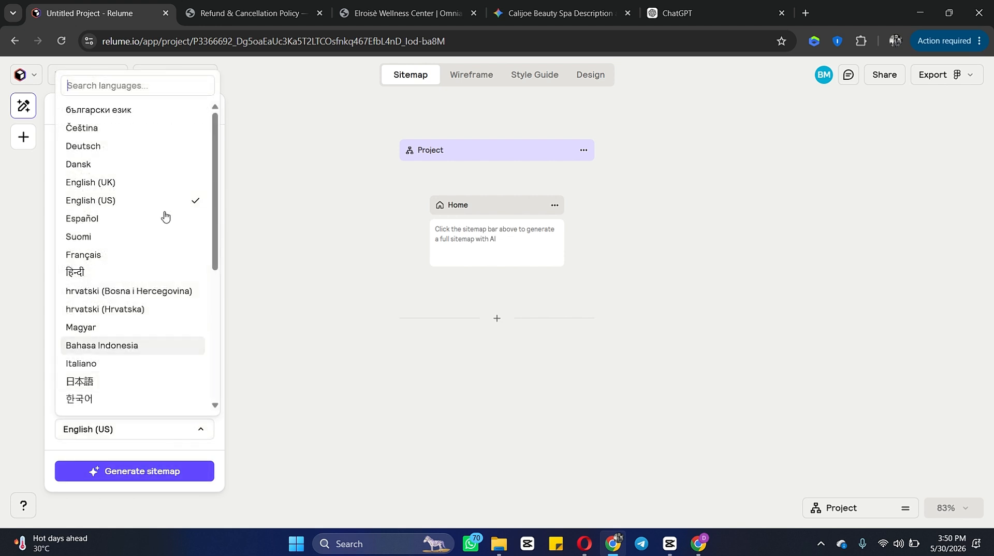
left_click(148, 183)
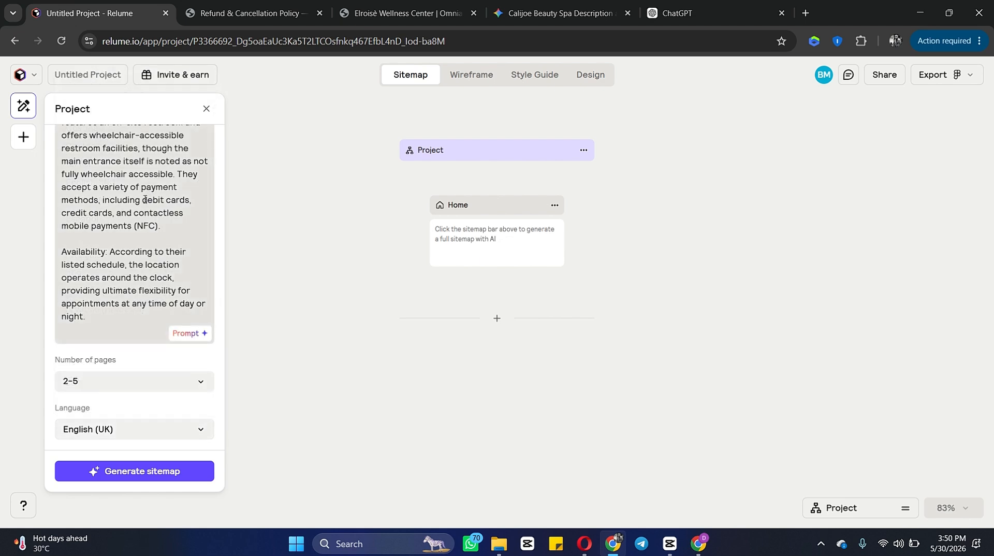
left_click(179, 476)
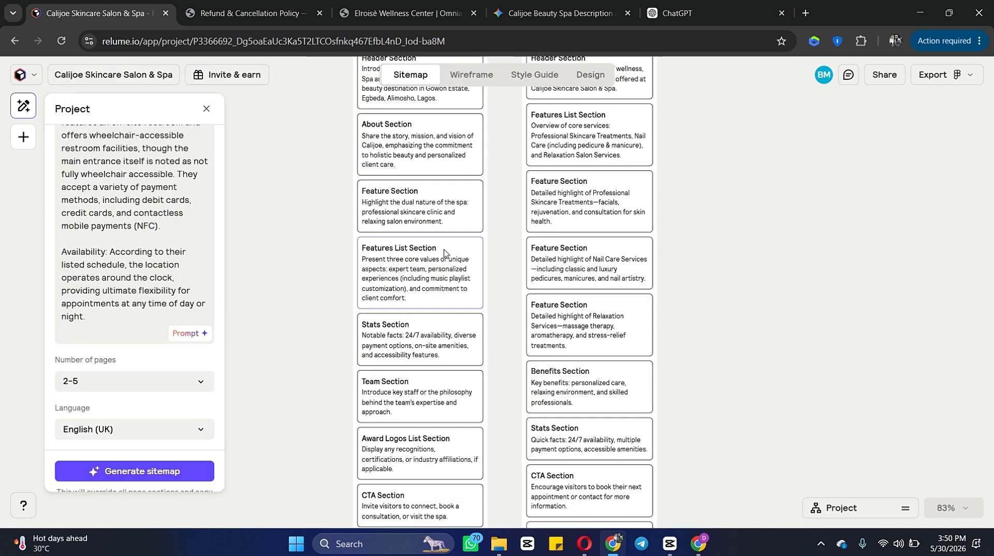
Step: Browse the generated sitemap pages and switch to the wireframe view
scroll(446, 254, "down", 7)
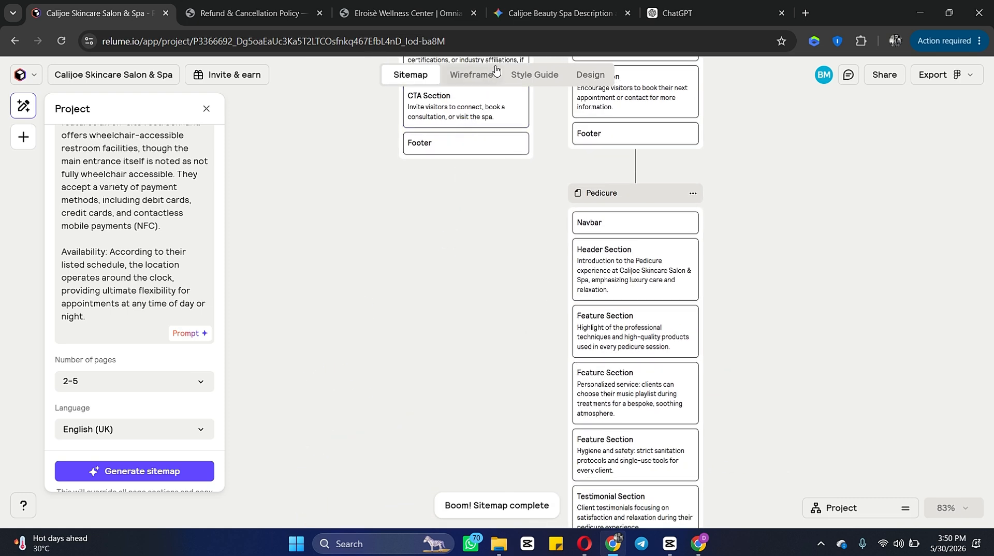
left_click(472, 75)
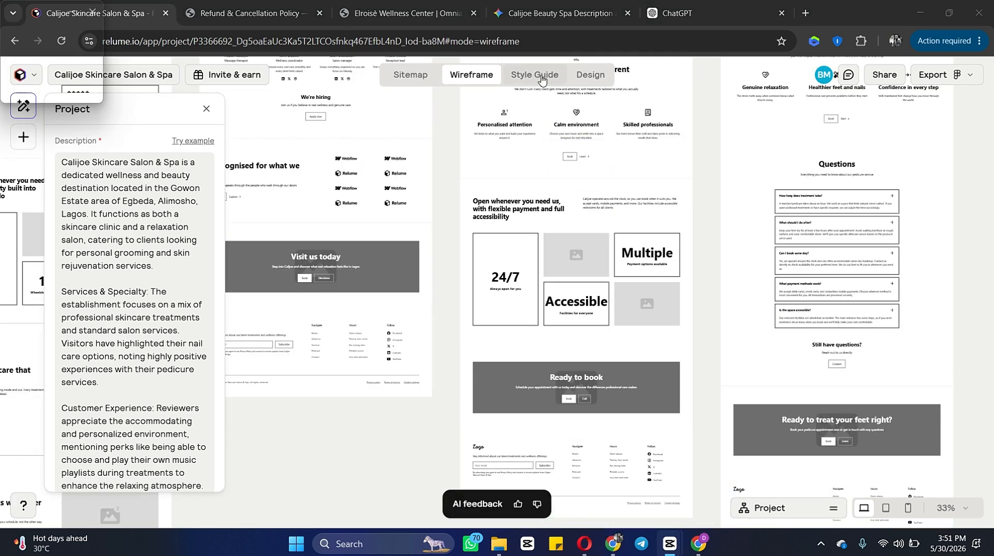
Step: Open the style guide and shuffle the colour palette
left_click(542, 79)
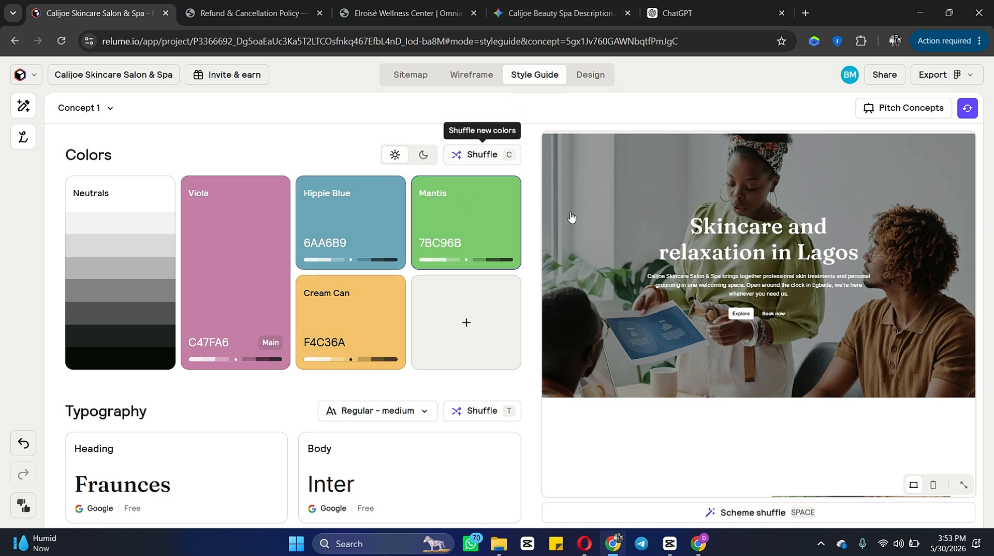
scroll(693, 298, "up", 1)
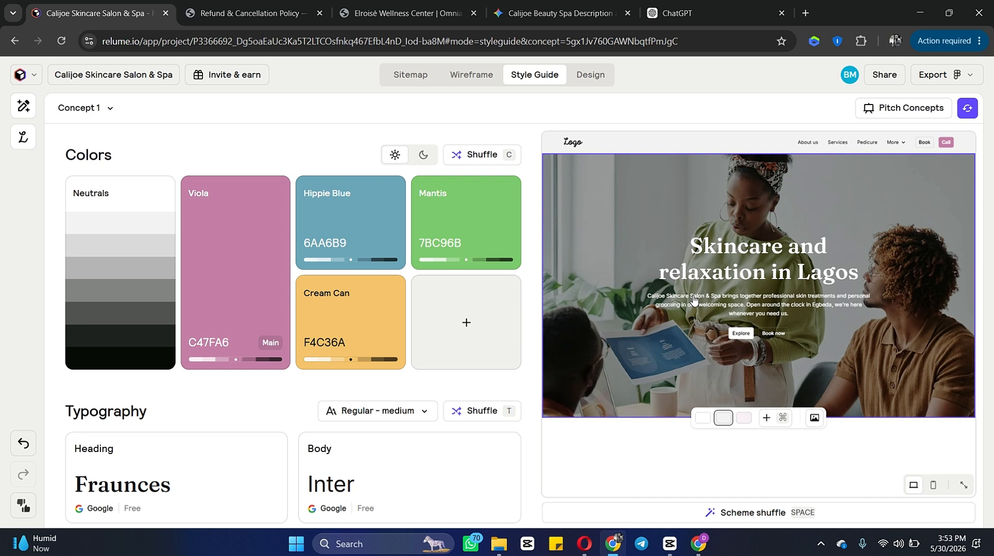
left_click(477, 156)
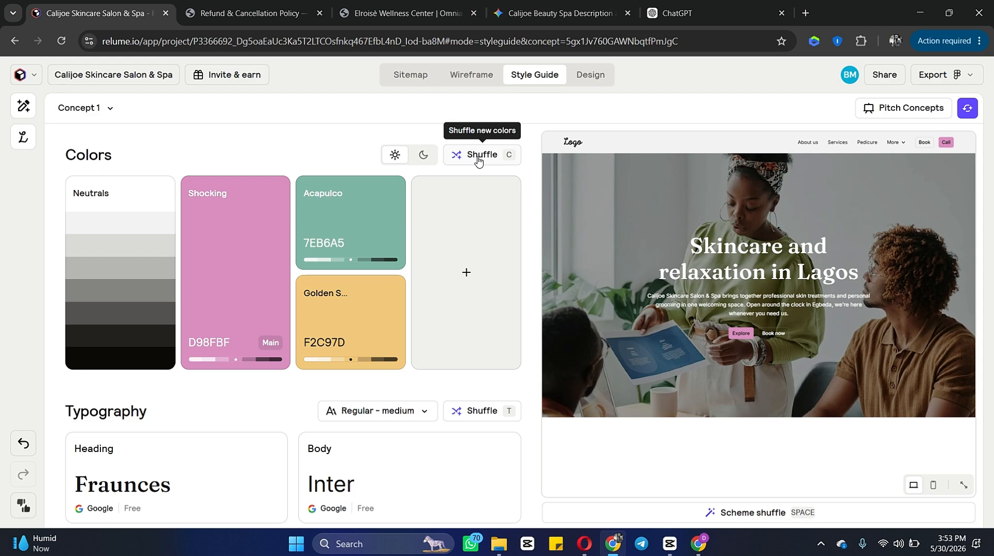
Step: Scroll through the style guide's homepage preview
scroll(825, 277, "down", 5)
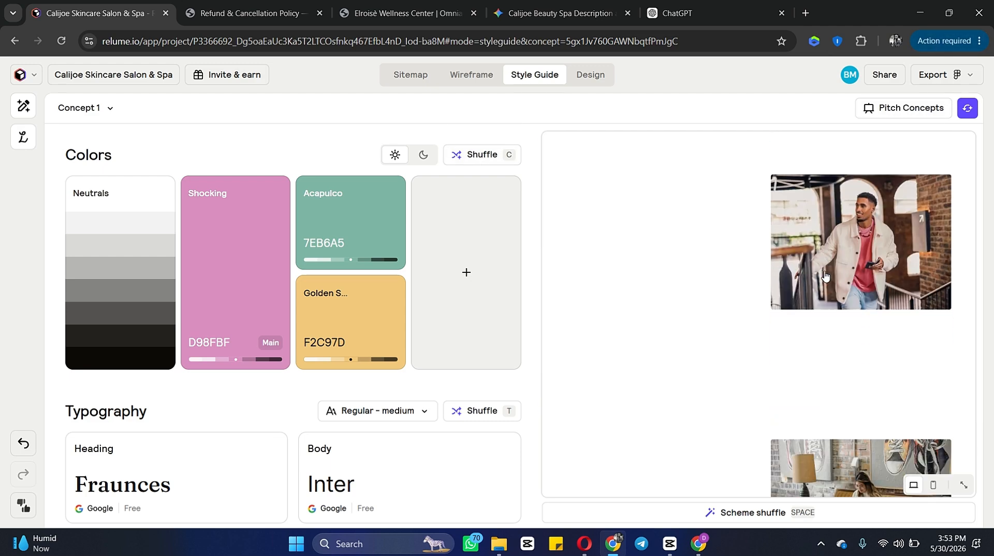
scroll(826, 277, "down", 15)
scroll(825, 277, "up", 2)
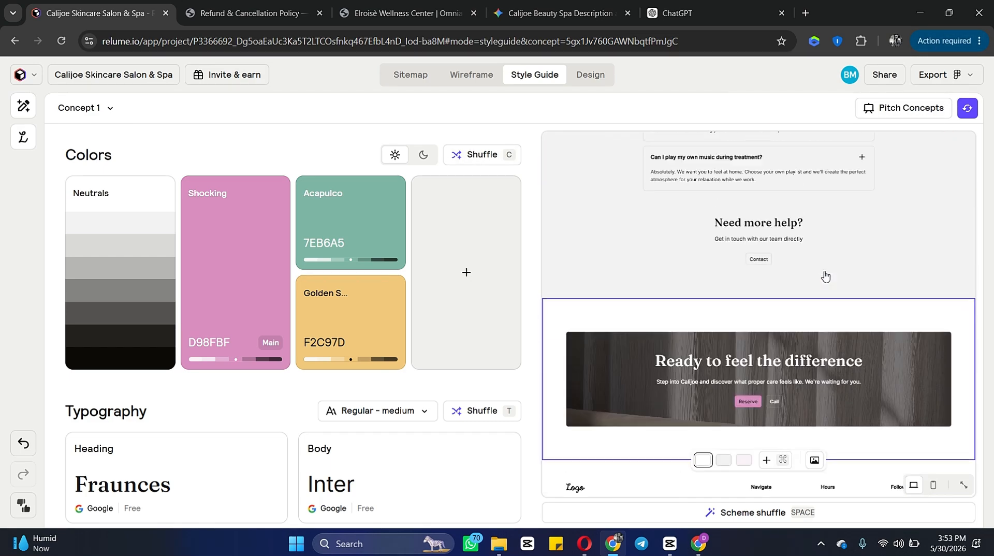
scroll(825, 277, "up", 10)
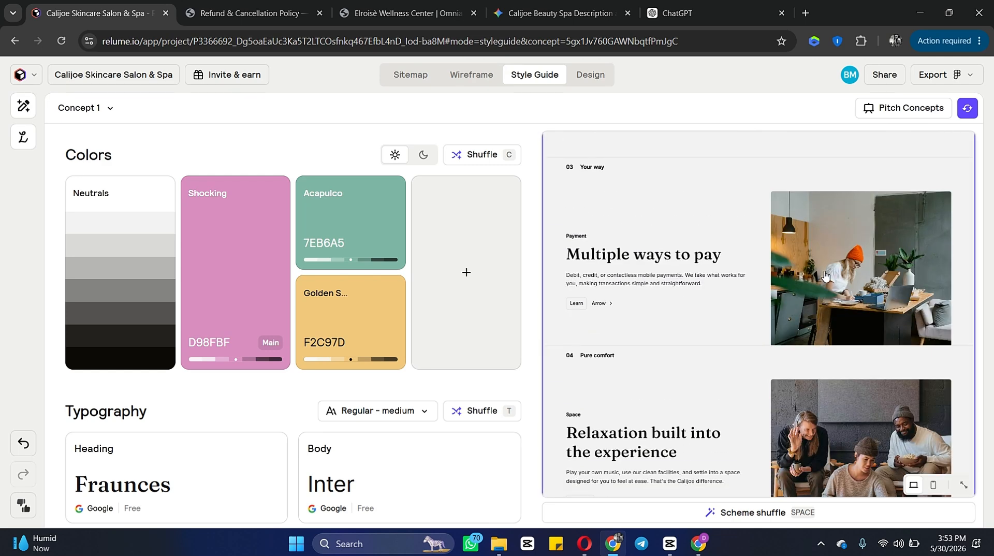
scroll(825, 277, "down", 10)
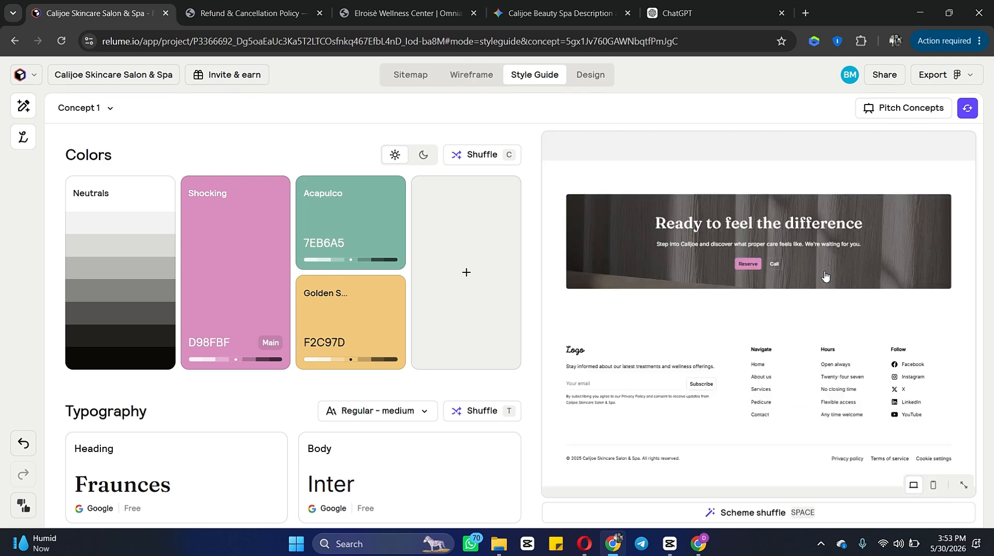
Step: Apply Surprise me to the style guide and shuffle the colours again
left_click(974, 112)
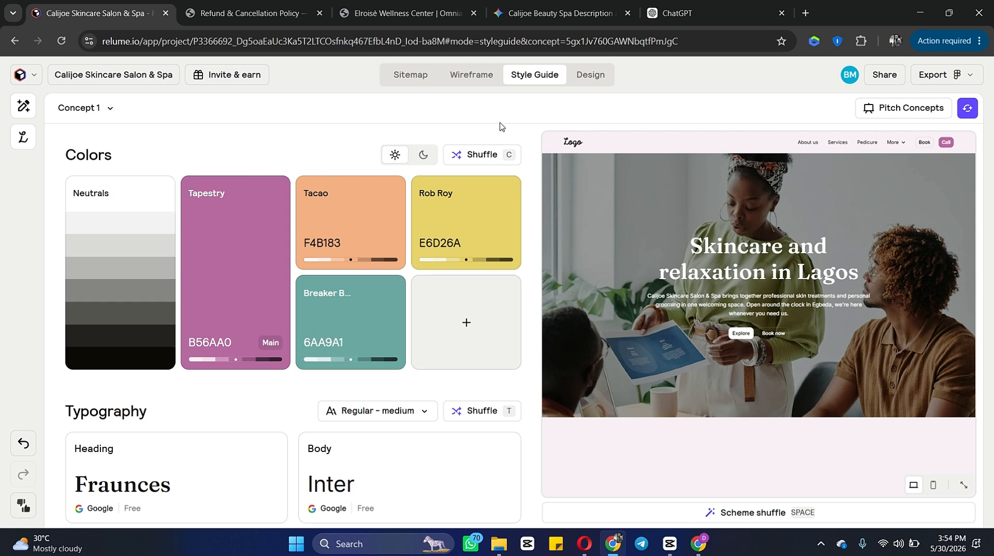
left_click(474, 155)
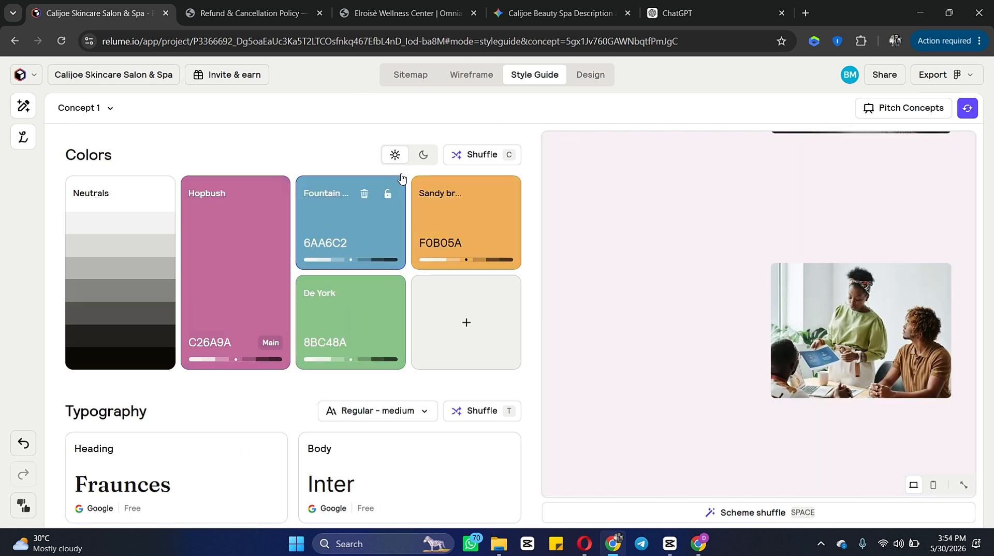
Step: Switch the preview to the dark theme, then apply a scheme shuffle
left_click(423, 155)
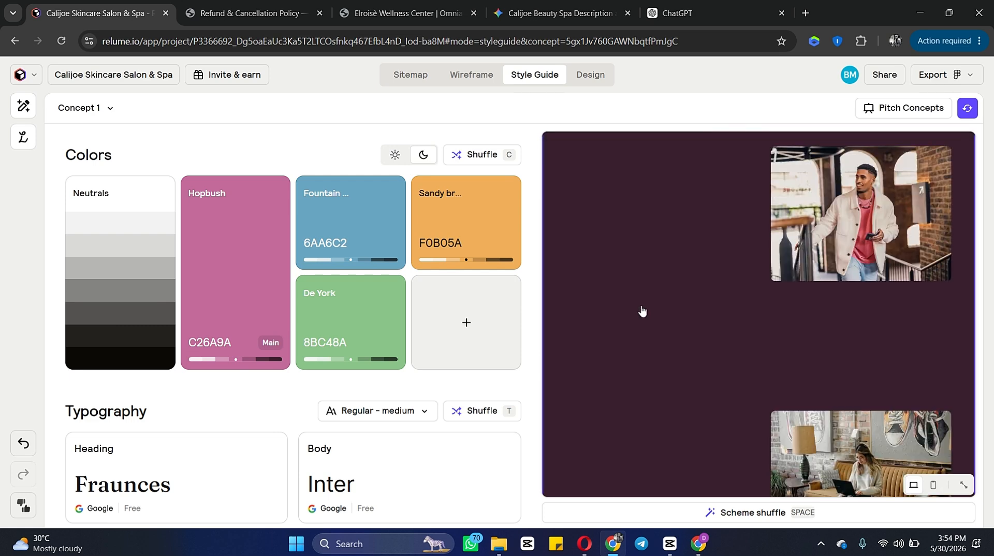
scroll(388, 372, "down", 4)
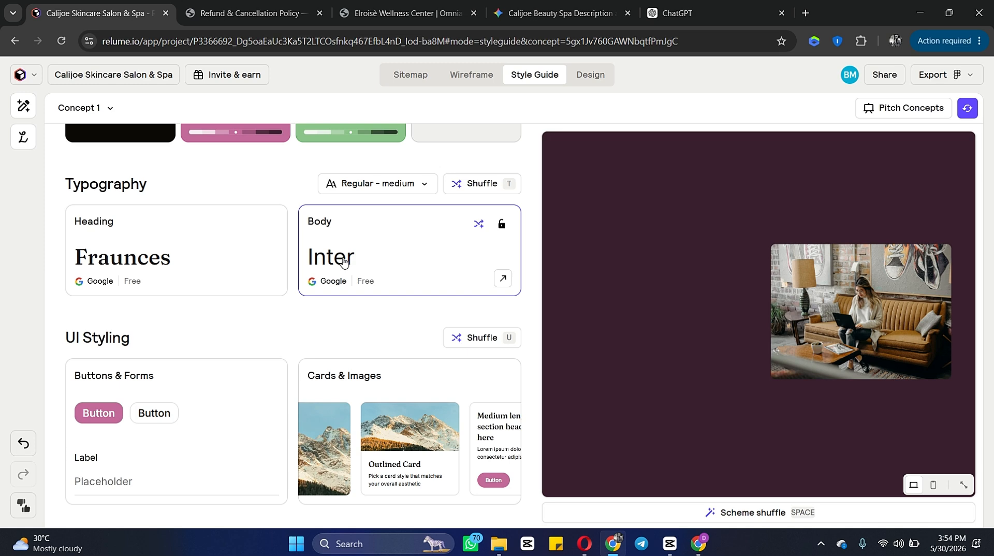
key("space")
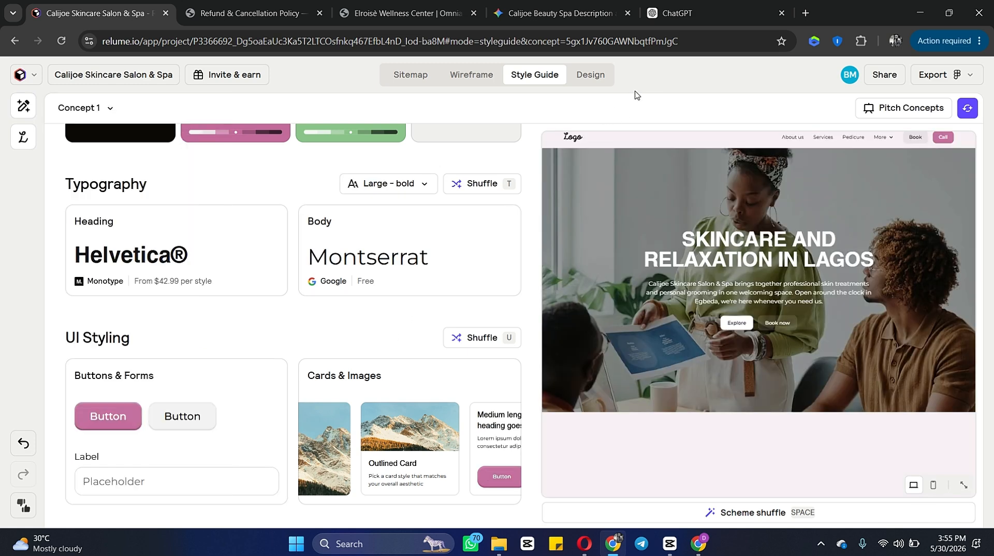
Step: Open the Design view and inspect the homepage's Features List section
left_click(602, 79)
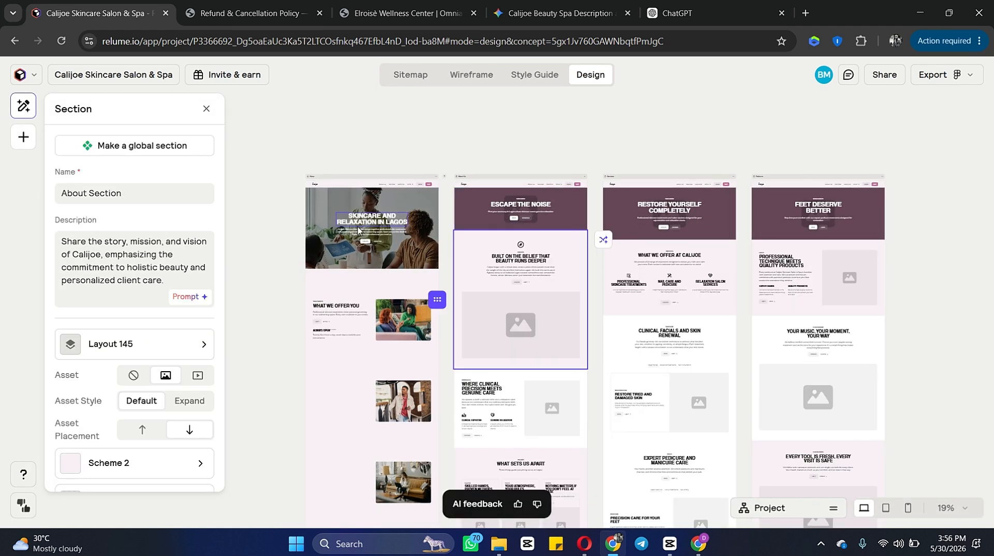
scroll(364, 317, "down", 1)
scroll(357, 323, "down", 1)
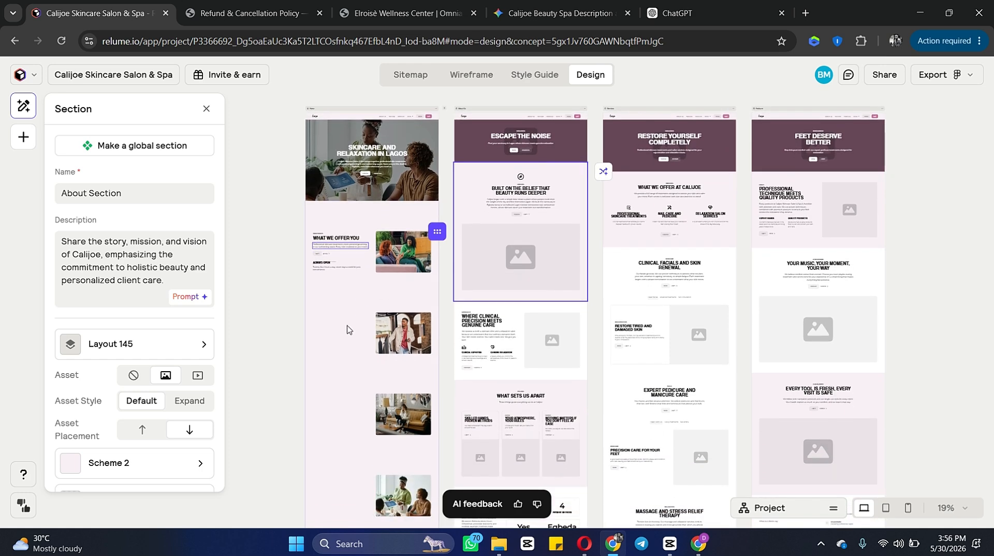
left_click(342, 342)
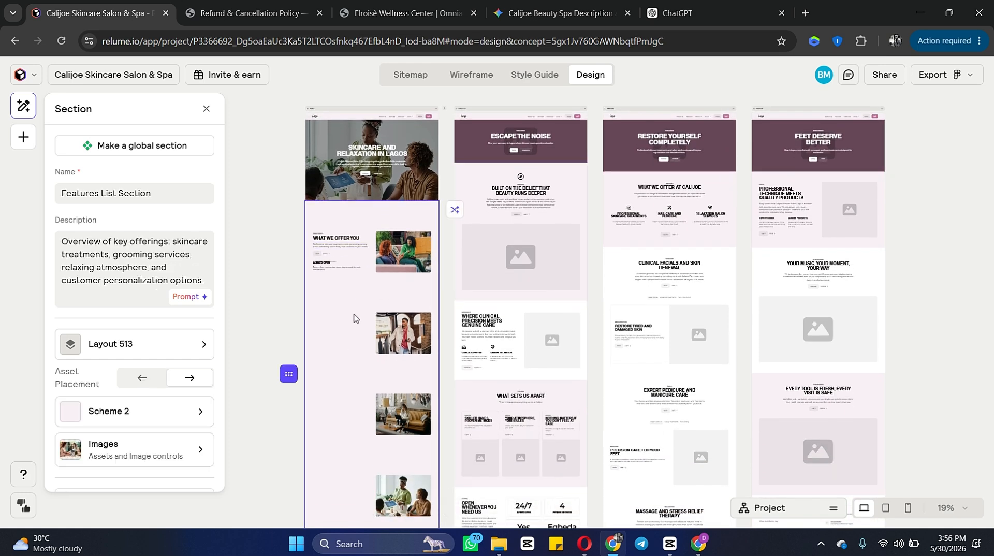
scroll(337, 361, "down", 2)
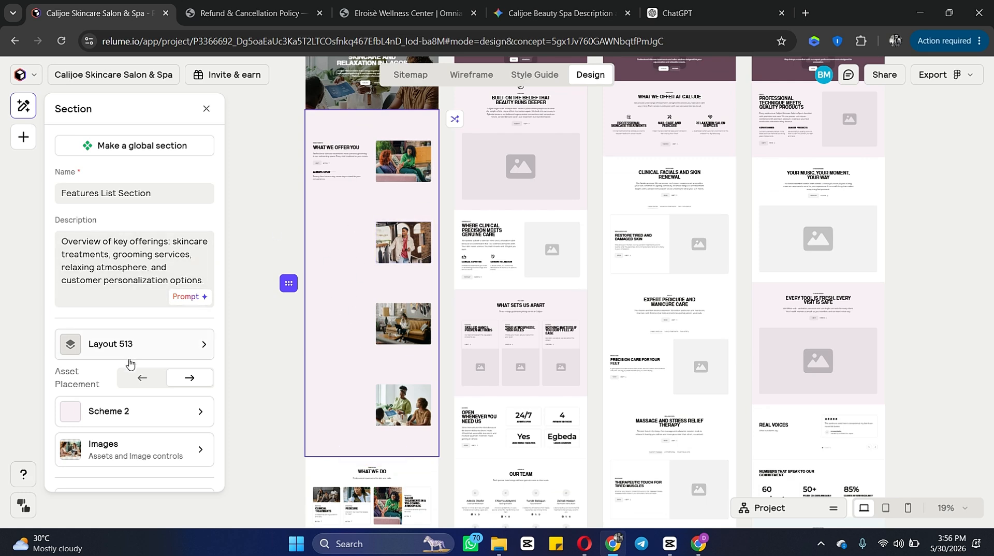
left_click(283, 206)
Step: Replace the homepage Features List section's layout with Layout 308
scroll(282, 206, "up", 3)
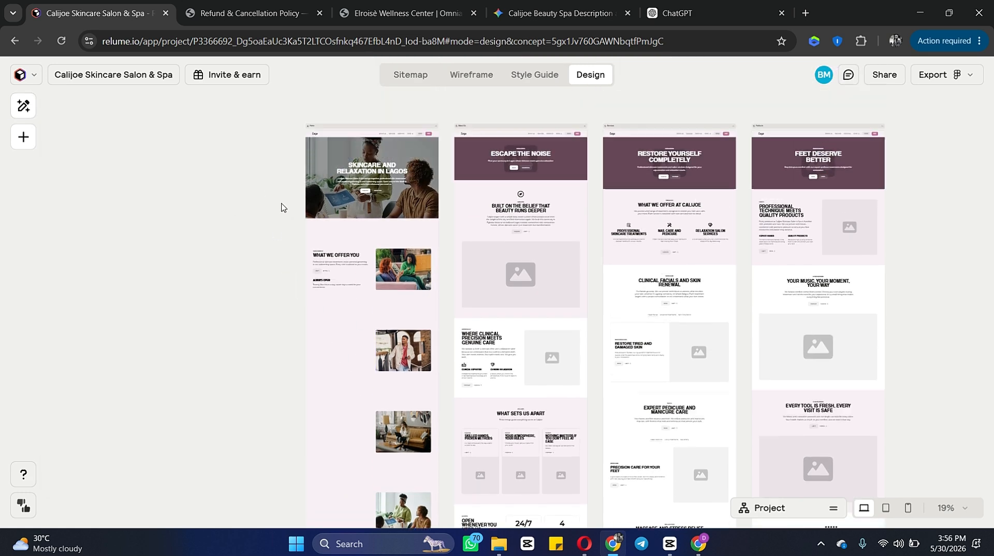
scroll(360, 355, "down", 3)
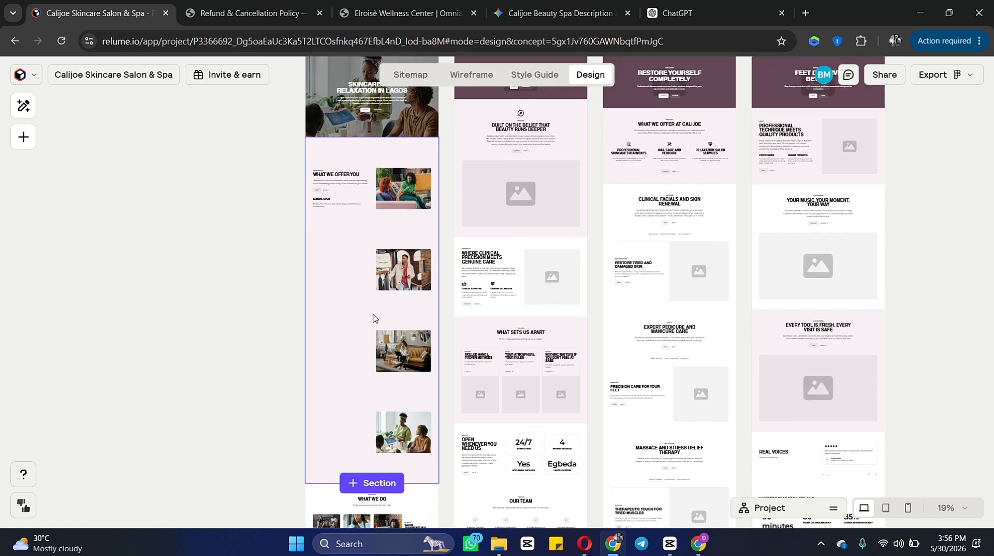
left_click(342, 242)
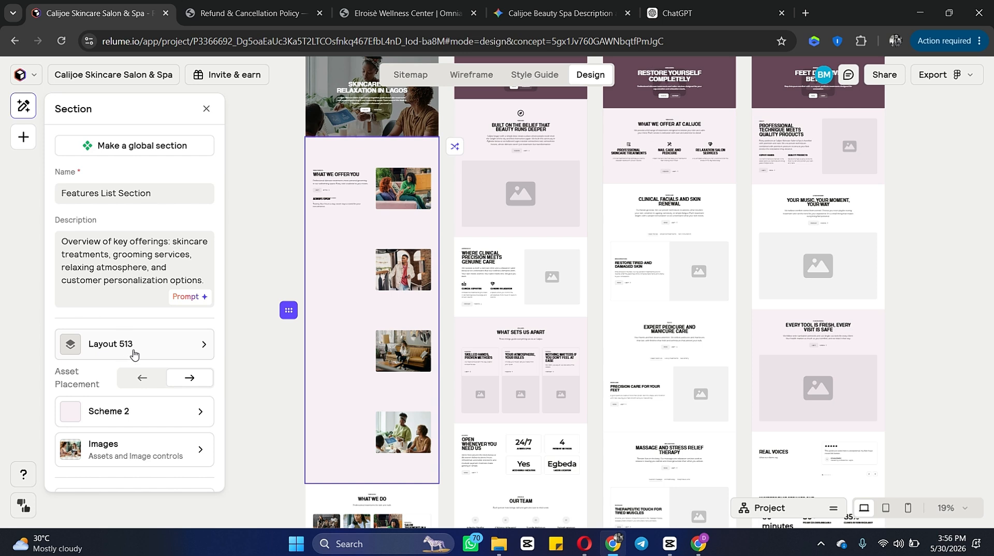
left_click(117, 355)
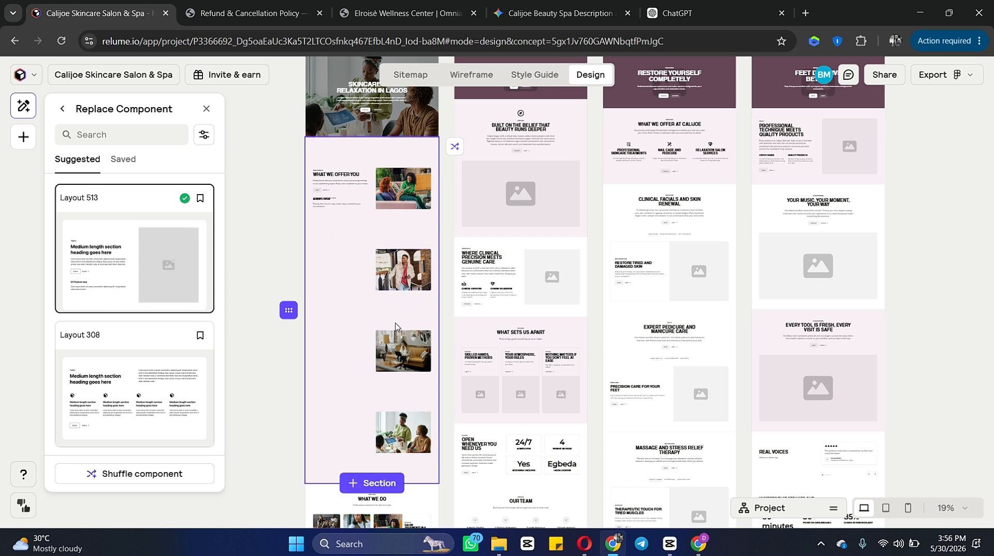
left_click(133, 416)
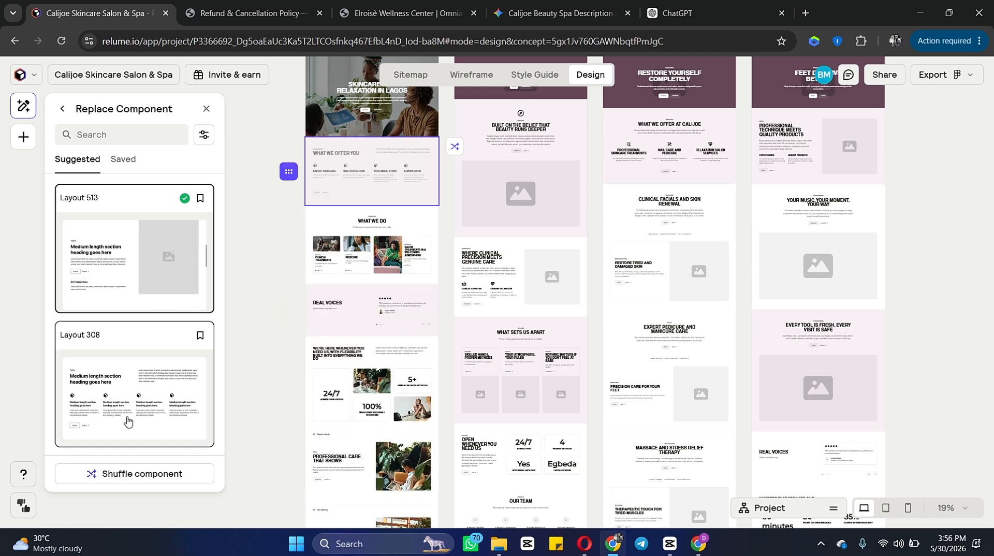
left_click(162, 282)
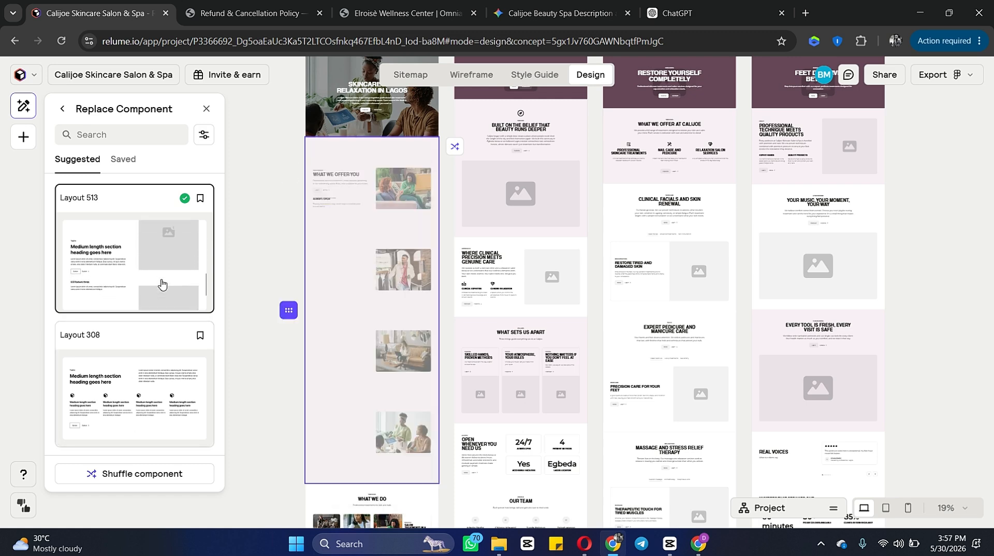
left_click(132, 359)
scroll(133, 359, "down", 3)
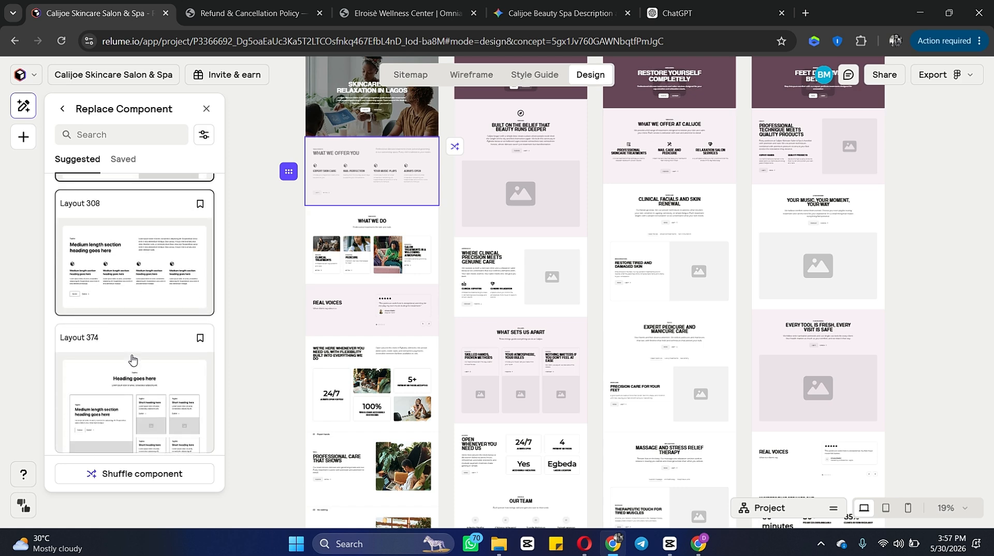
Step: Replace the homepage Features List section's layout with Layout 374
left_click(133, 361)
scroll(144, 397, "down", 1)
scroll(144, 399, "down", 1)
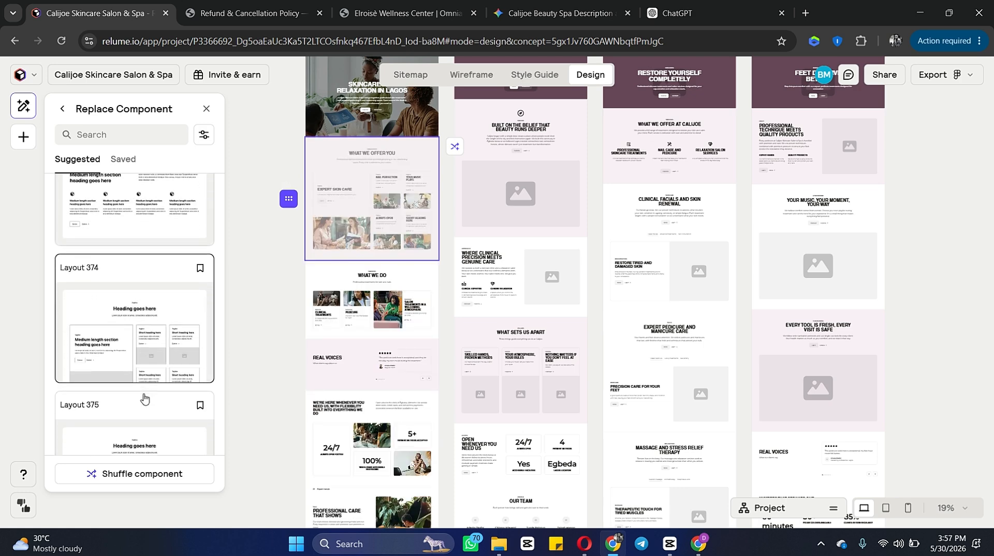
left_click(148, 342)
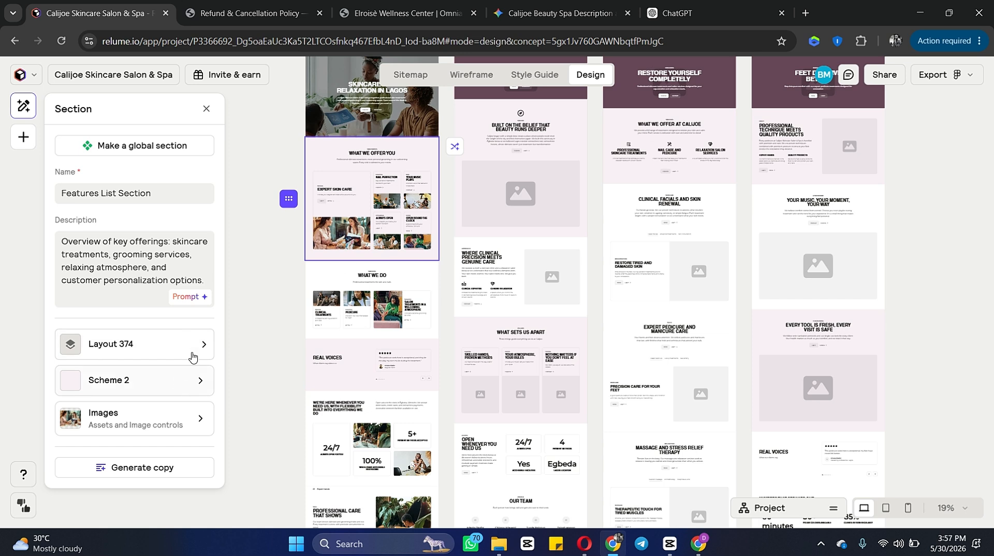
Step: Apply Scheme 5 to the homepage Services section
left_click(326, 275)
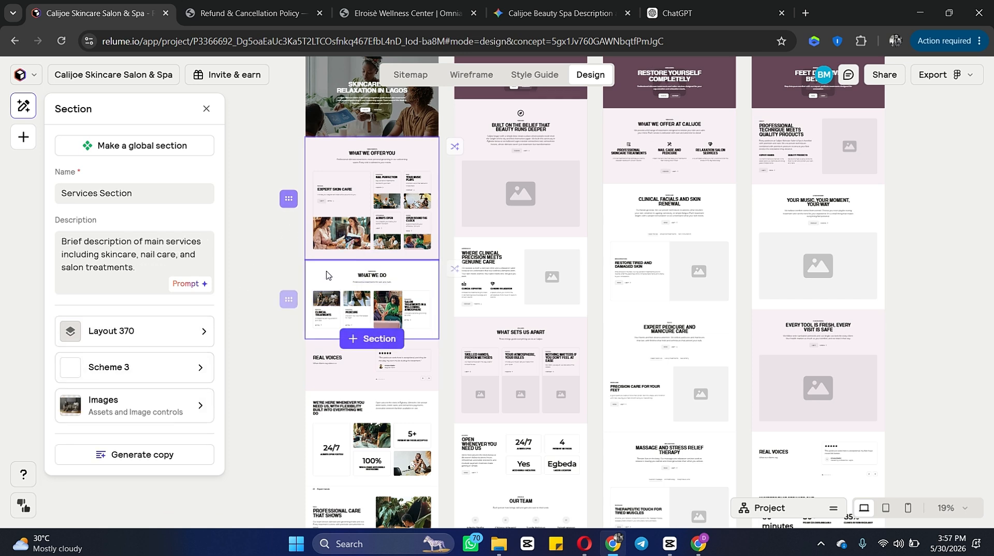
left_click(127, 374)
left_click(162, 304)
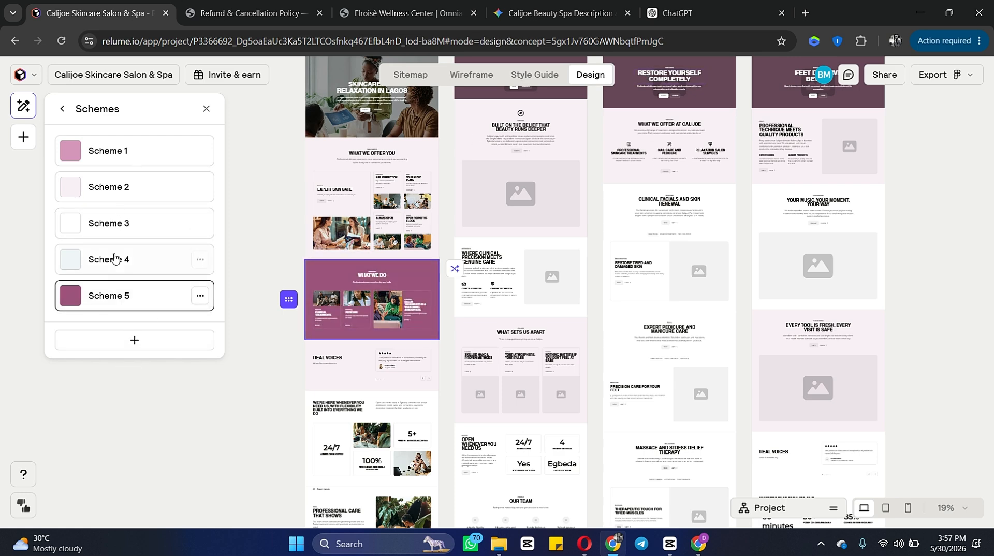
Step: Delete the Benefits section from the homepage
scroll(361, 280, "down", 1)
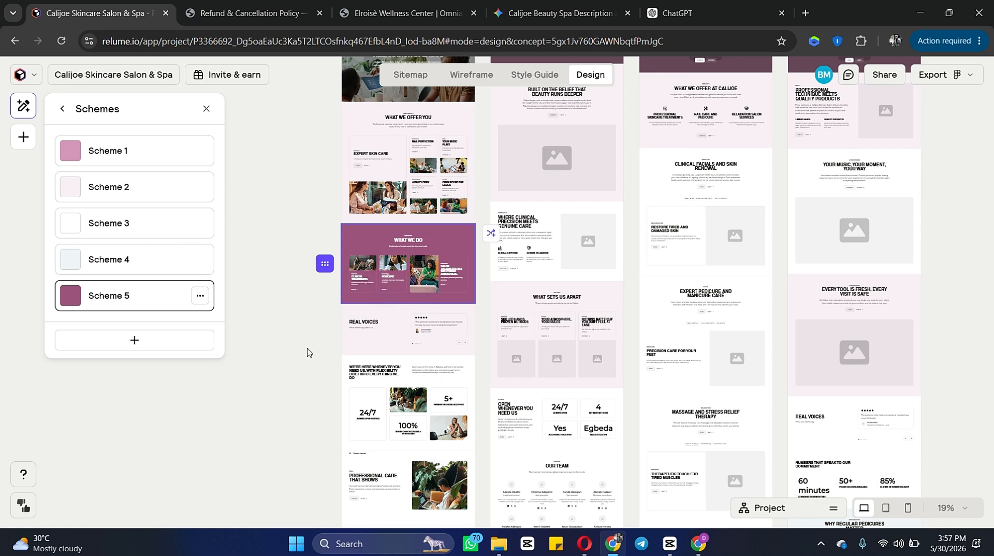
left_click(308, 352)
scroll(308, 353, "down", 10)
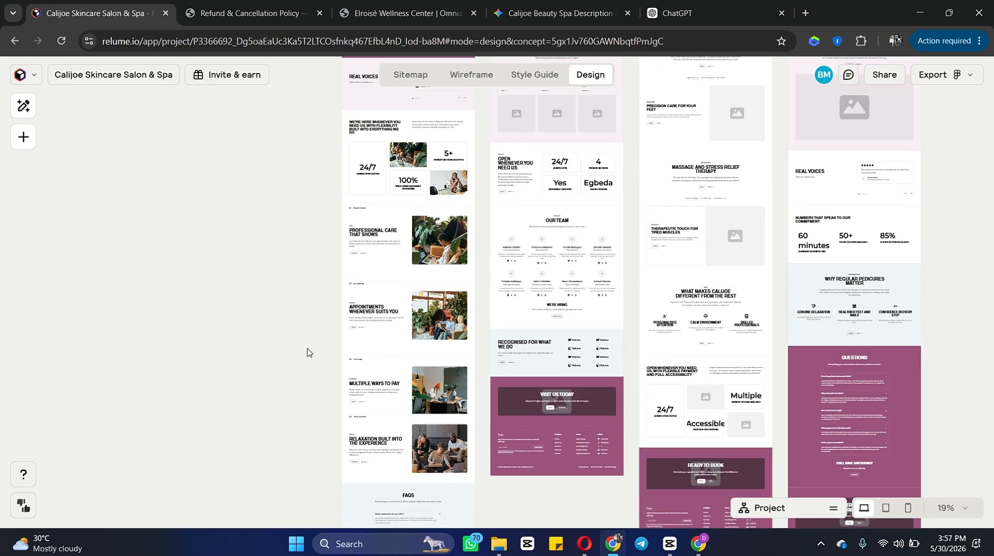
scroll(395, 218, "up", 2)
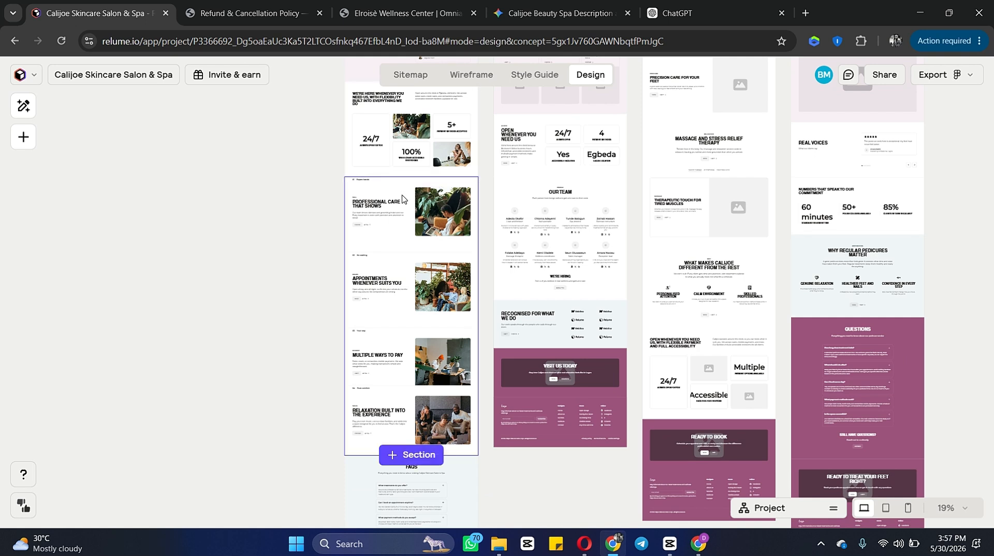
left_click(402, 199)
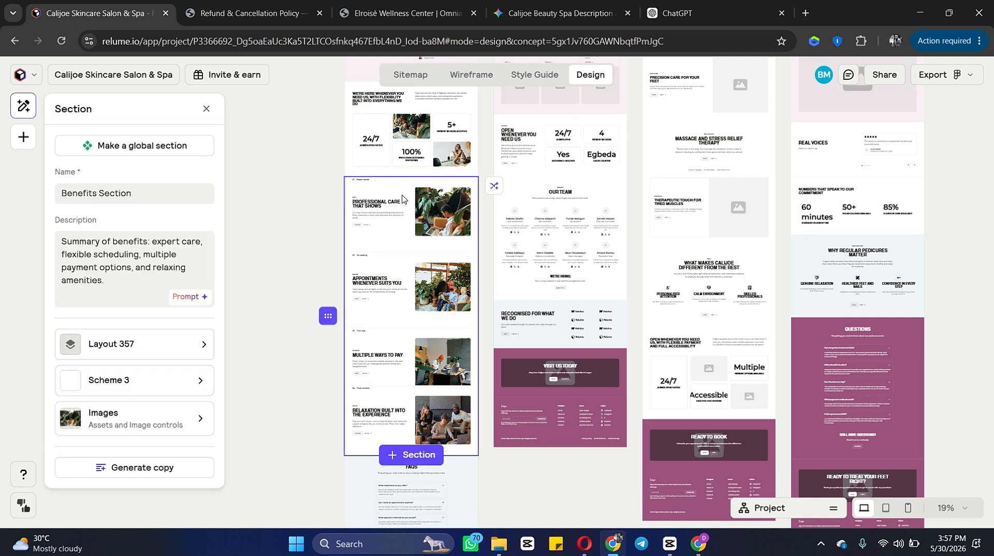
key("Delete")
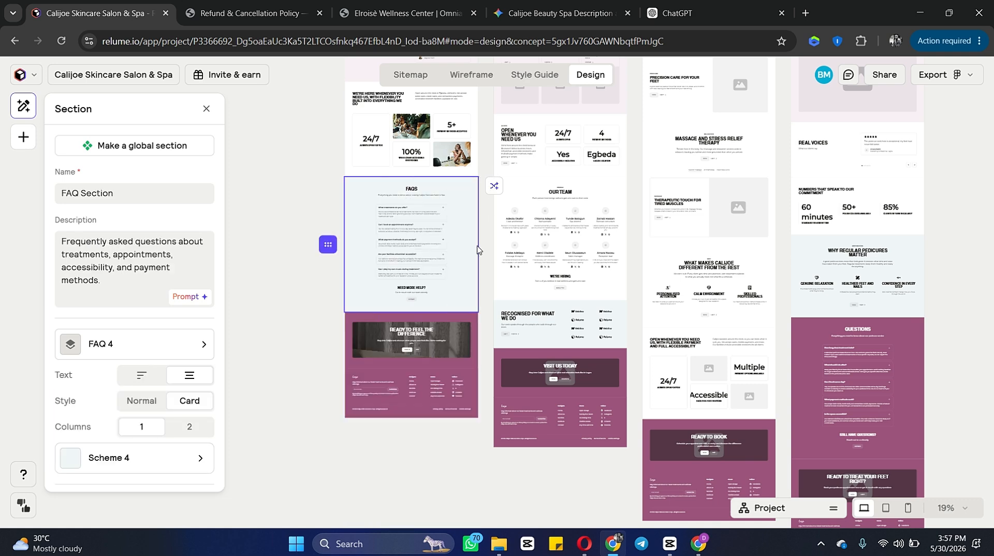
Step: Review the page designs across the canvas
scroll(492, 218, "up", 10)
scroll(557, 236, "up", 5, "ctrl")
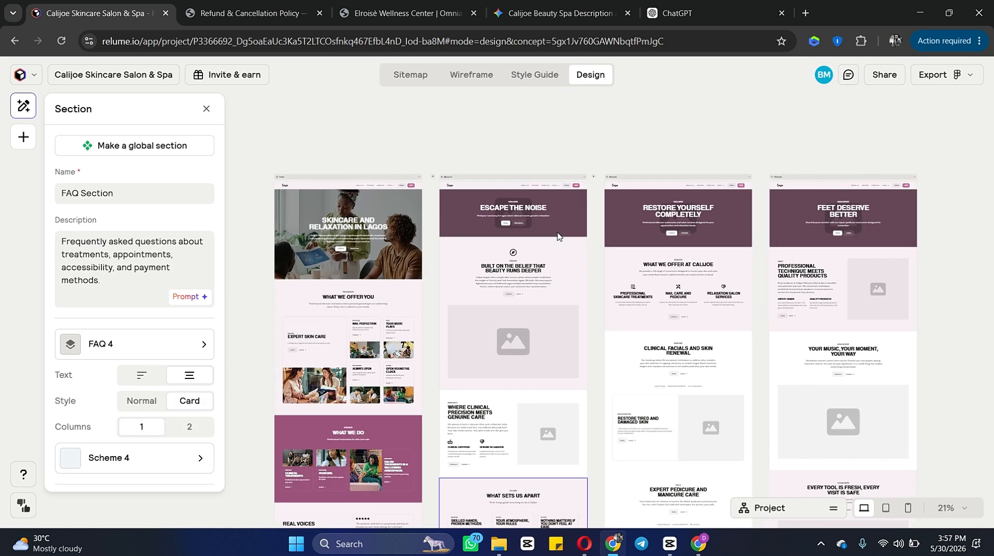
scroll(558, 236, "down", 10)
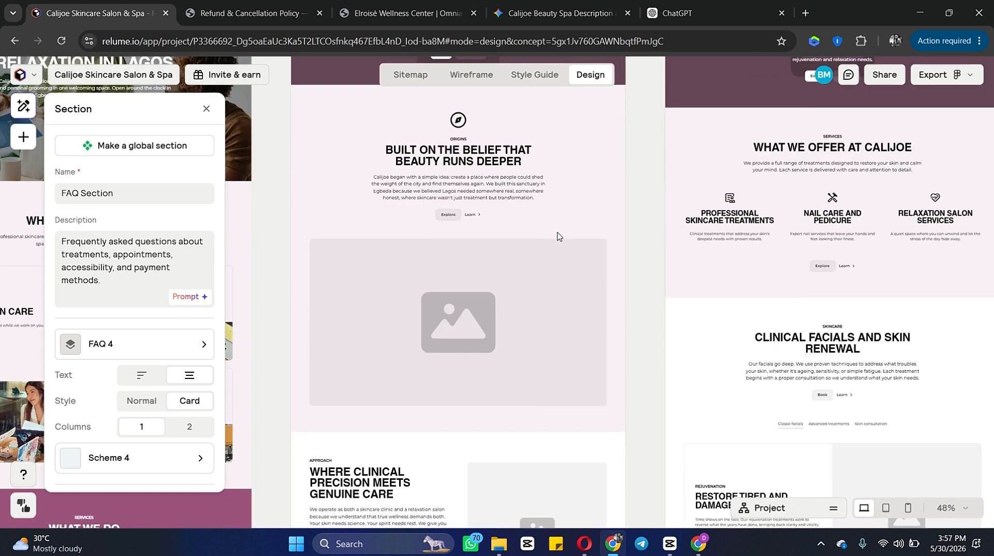
scroll(558, 236, "down", 4)
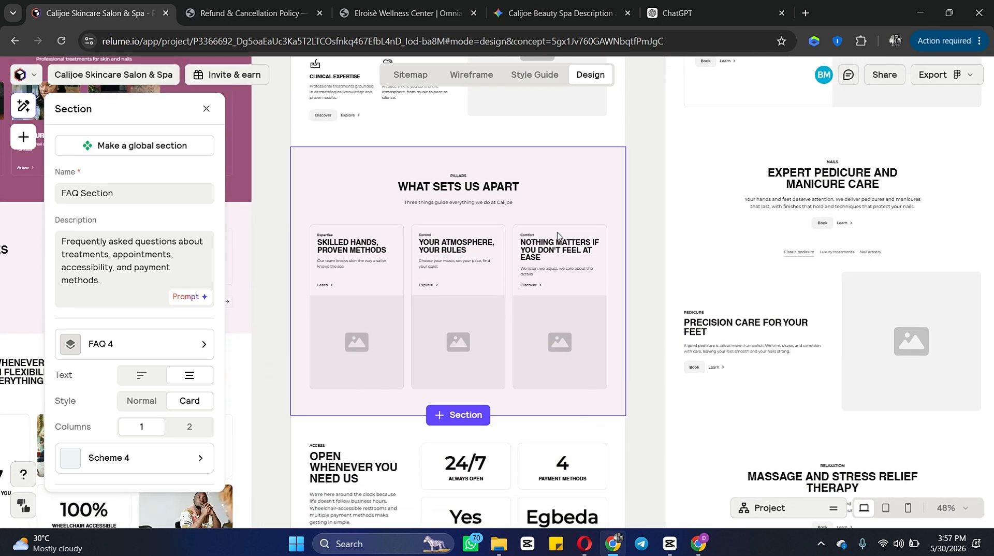
scroll(364, 408, "down", 8)
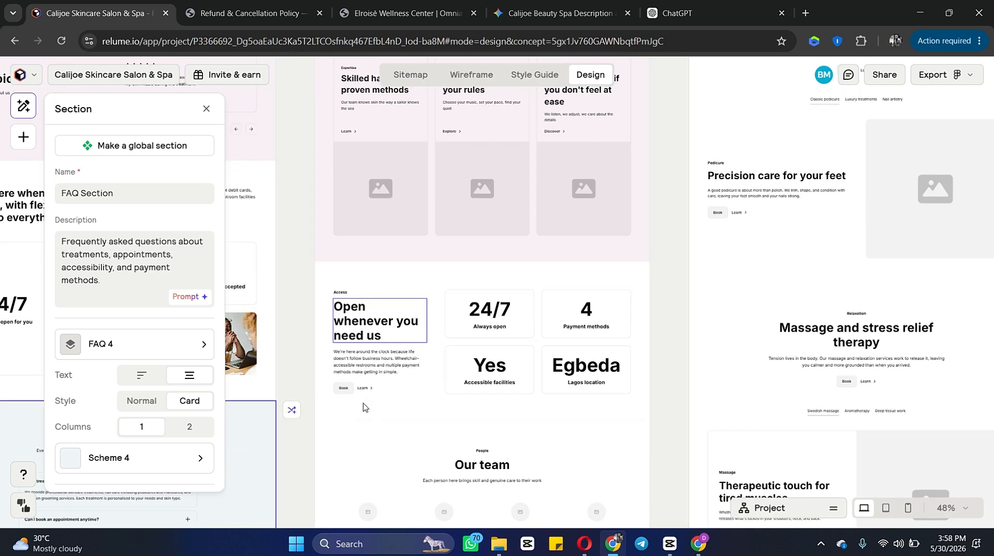
scroll(366, 408, "left", 7)
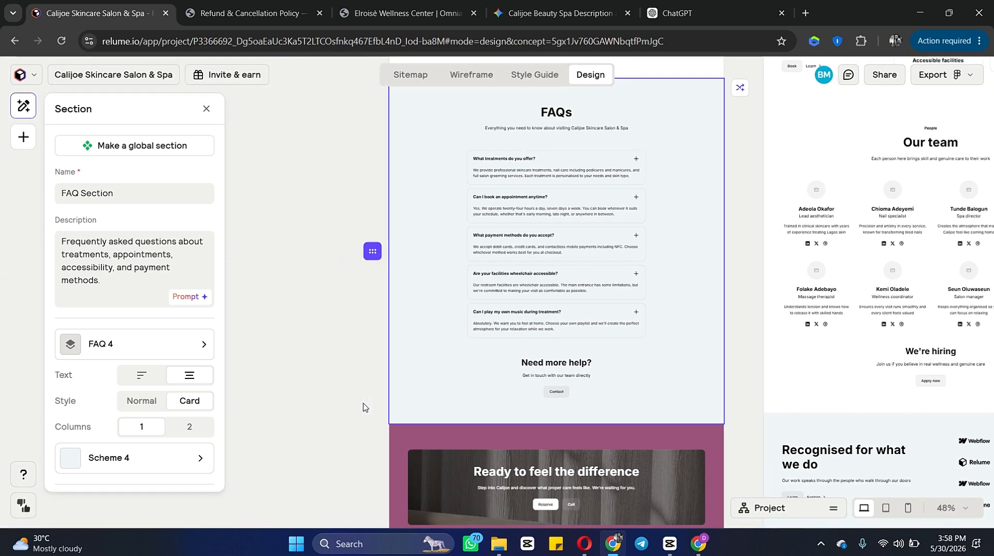
scroll(364, 405, "right", 5)
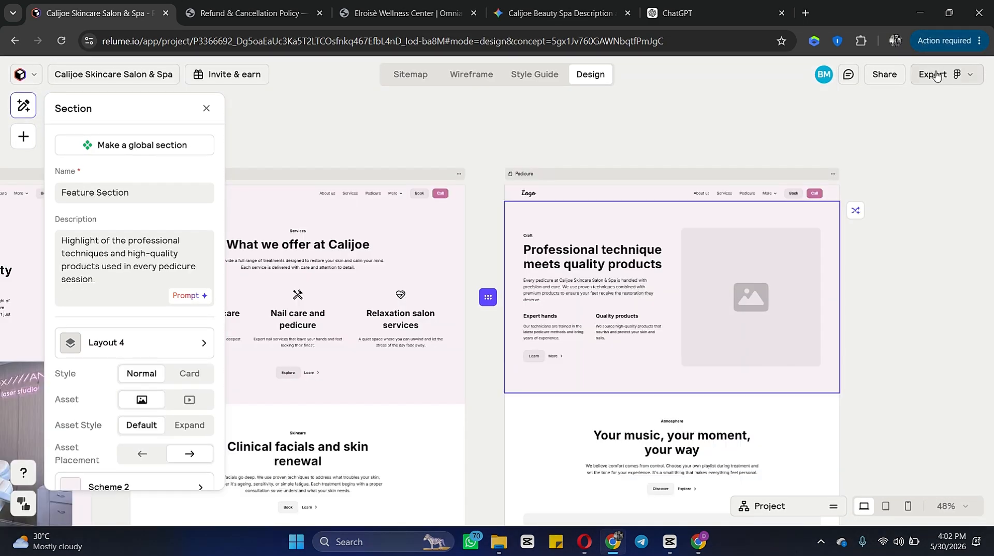
Step: Export the project to Claude Design and download the design zip
left_click(945, 74)
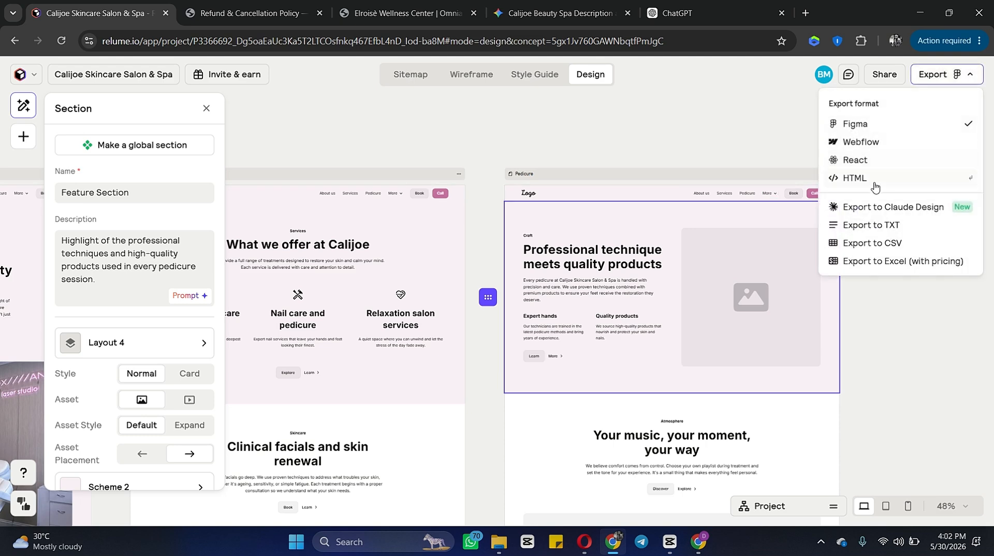
left_click(874, 208)
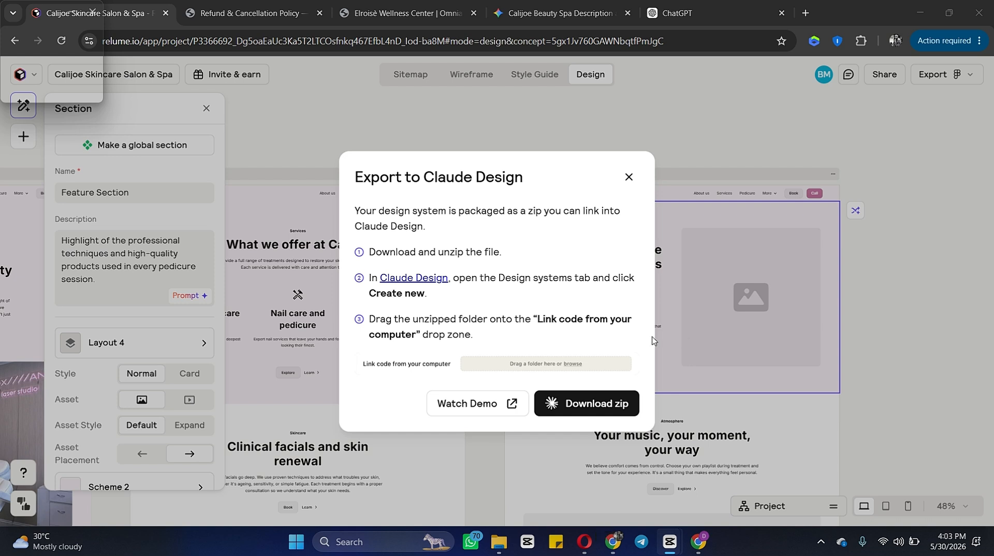
left_click(570, 404)
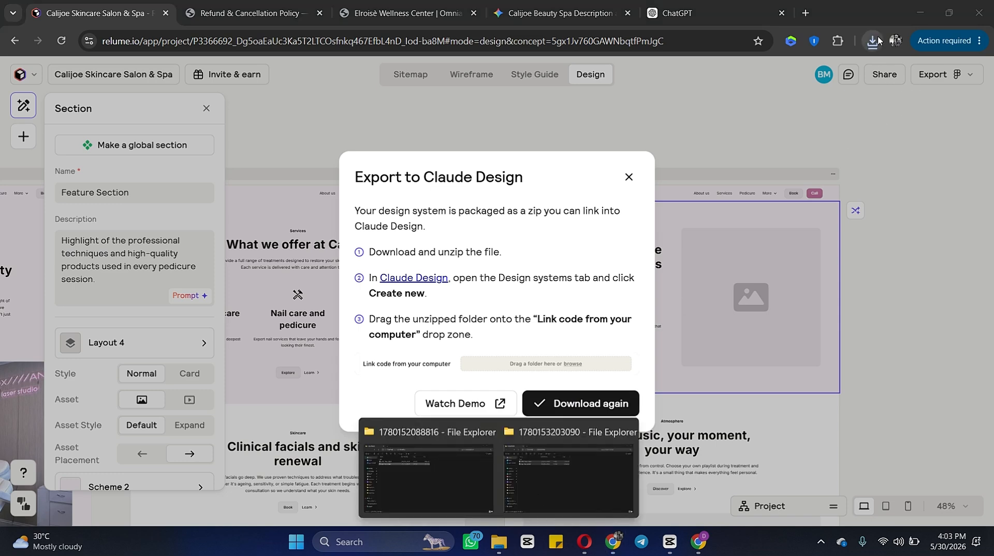
Step: Extract the downloaded calijoe-skincare-salon-spa-design zip into the Downloads folder
left_click(874, 40)
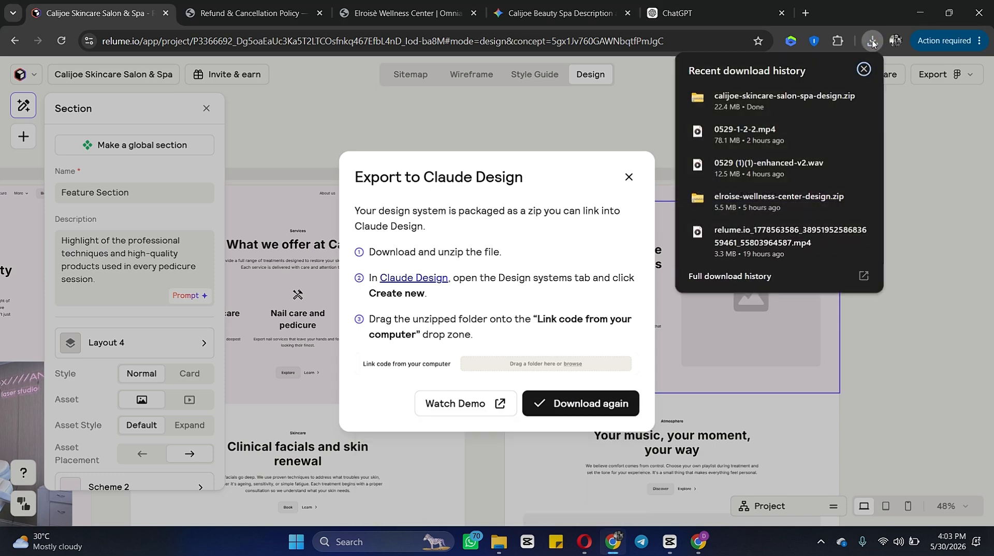
left_click(842, 102)
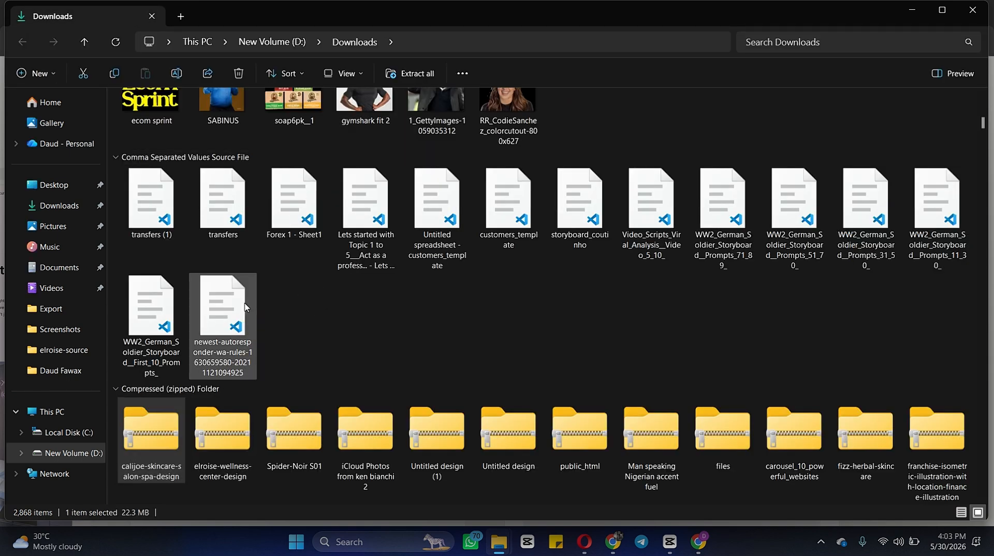
right_click(155, 445)
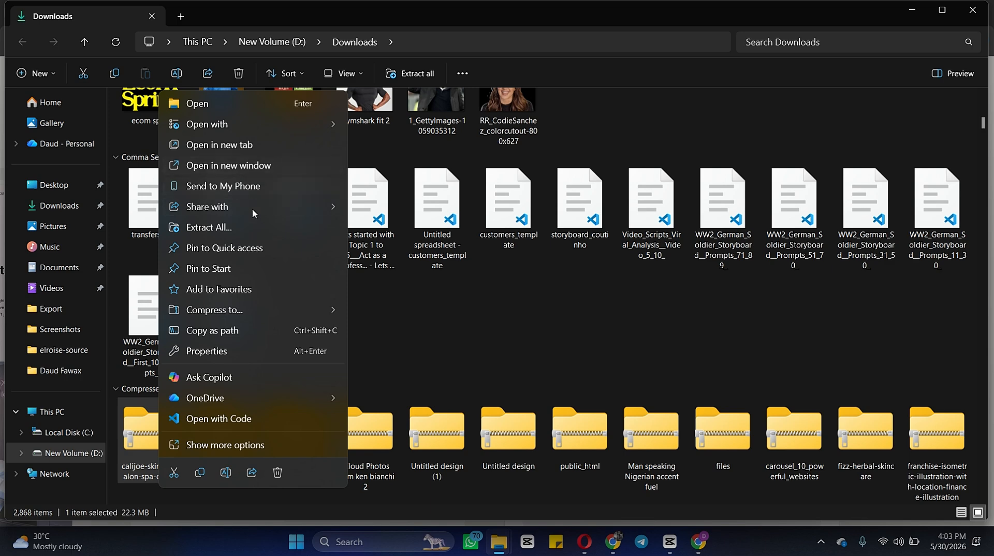
left_click(248, 227)
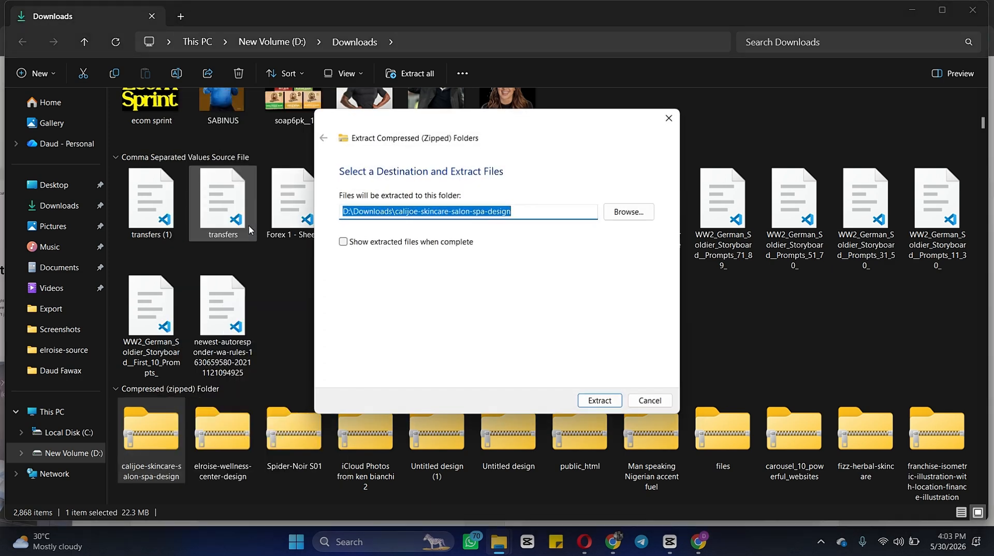
key("Return")
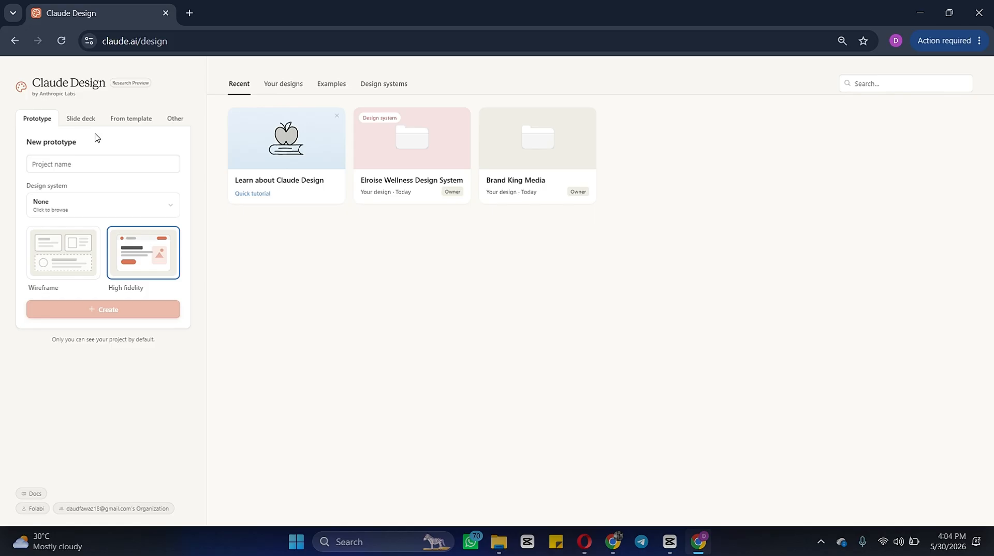
Step: In Claude Design, name a new prototype Calijoe and start setting up a new design system
left_click(113, 166)
type("c")
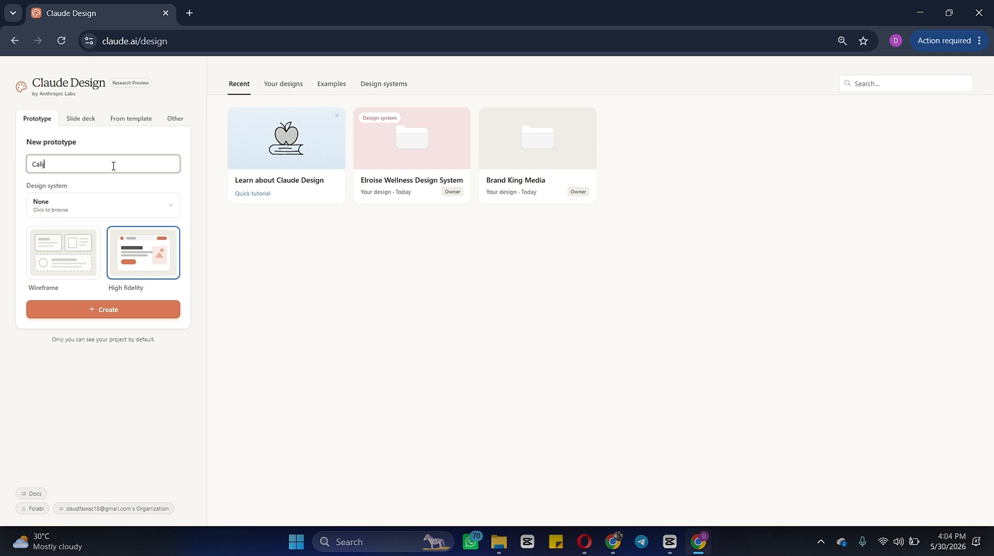
left_click(66, 210)
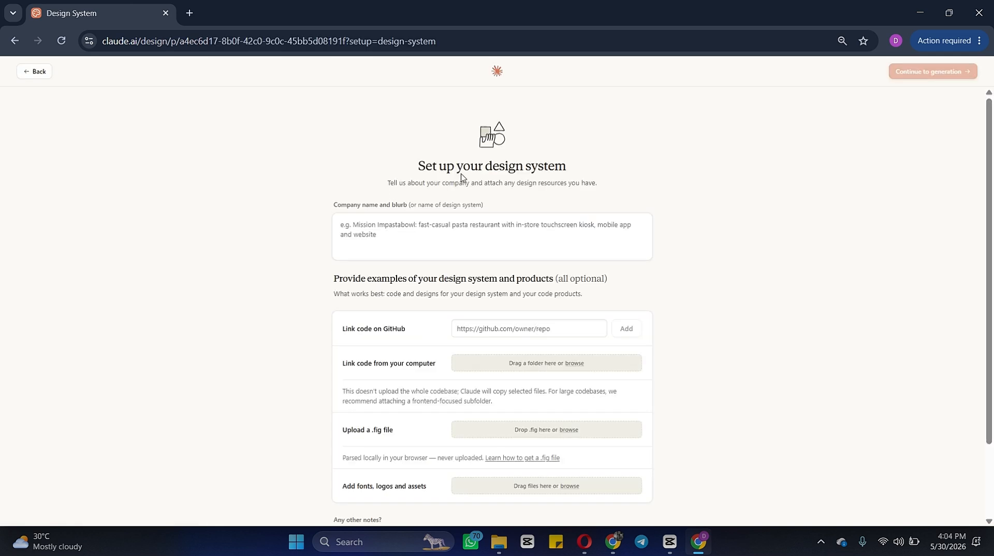
Step: Link the calijoe-skincare-salon-spa-design folder from Downloads as code from the computer, allowing file access
scroll(417, 277, "down", 2)
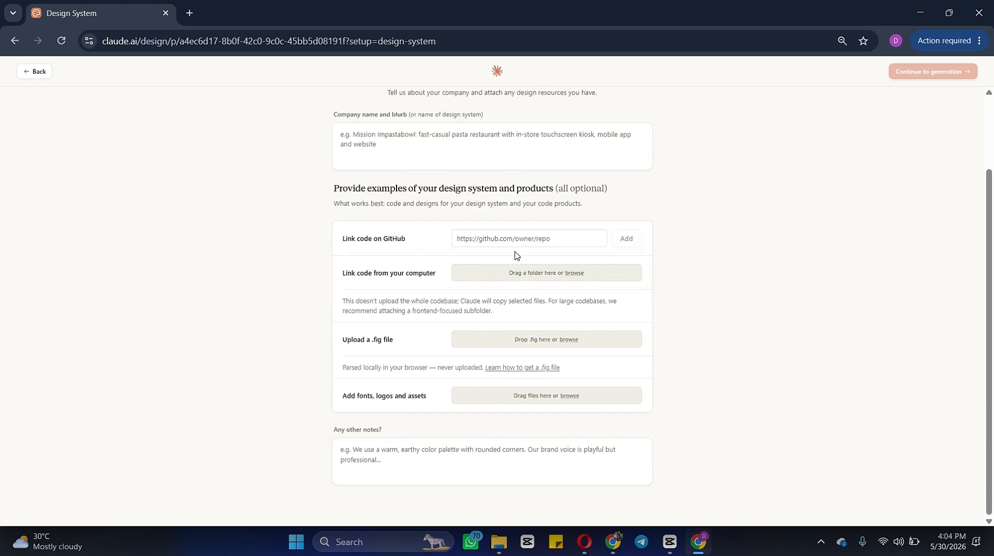
left_click(577, 276)
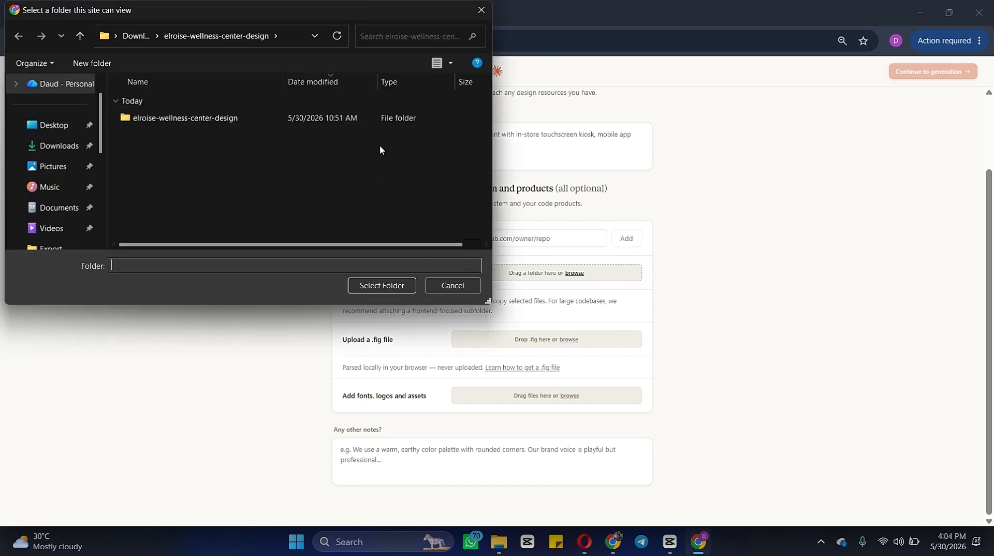
left_click(52, 155)
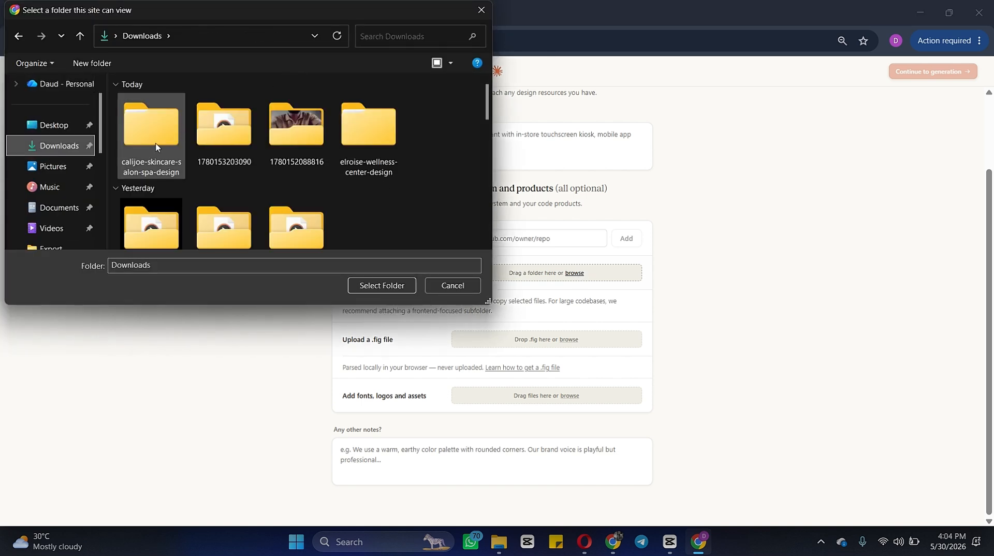
left_click(163, 161)
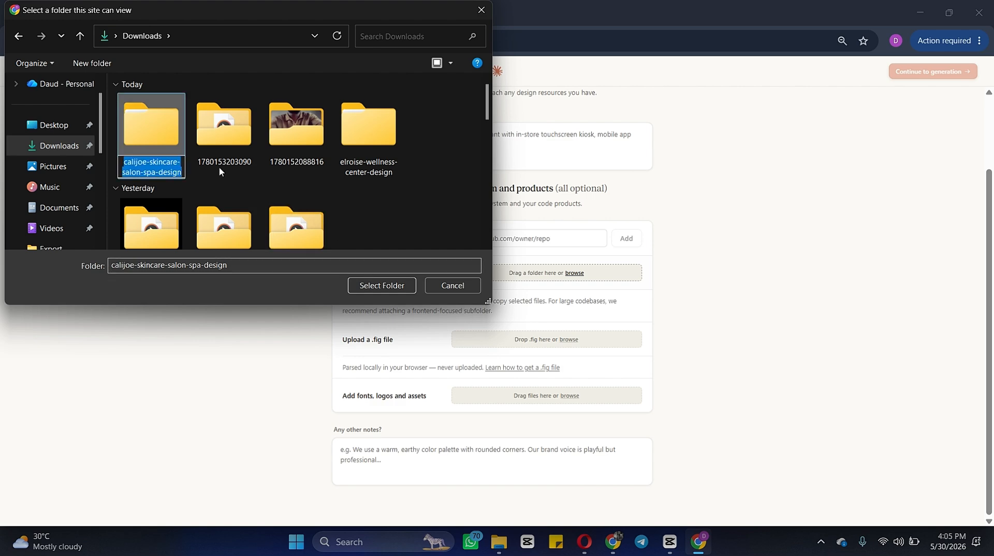
left_click(172, 138)
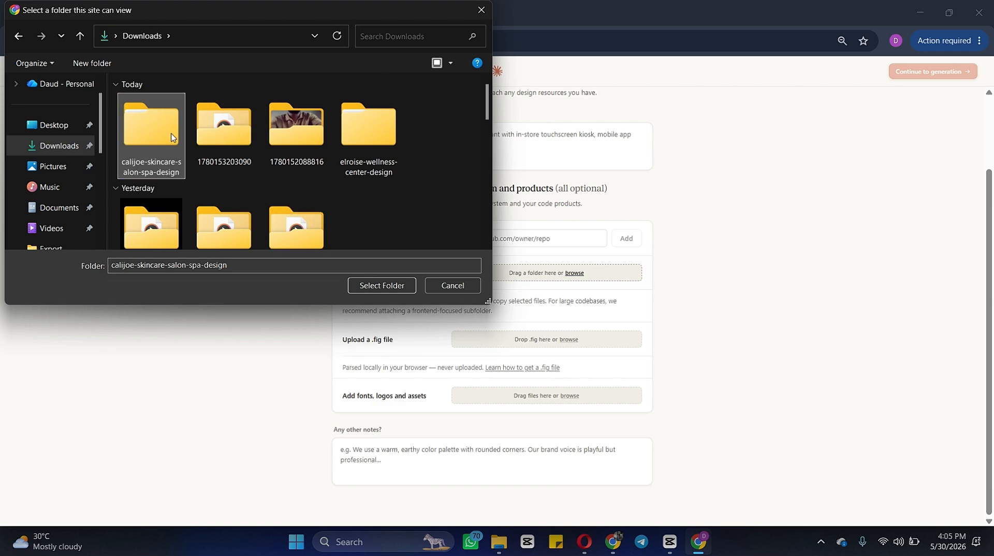
left_click(397, 286)
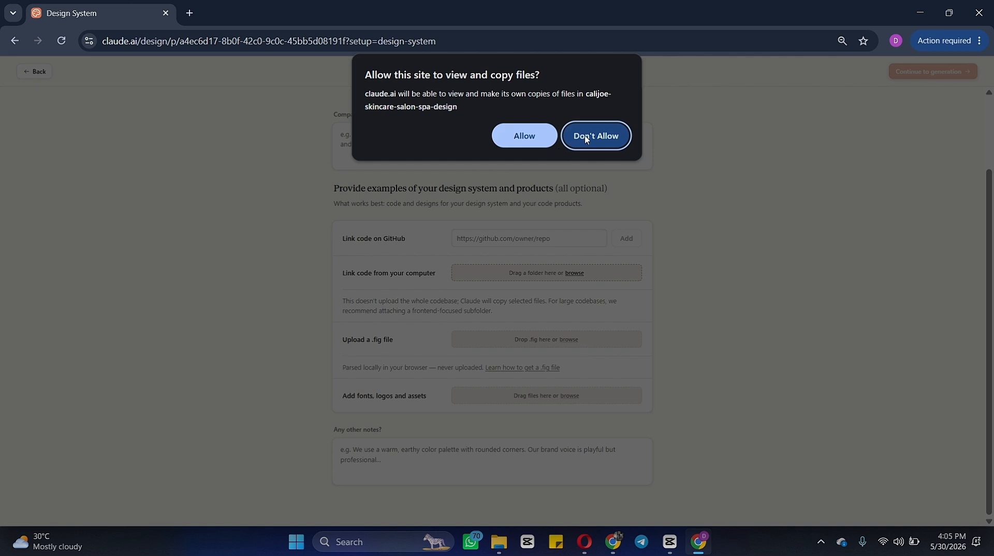
left_click(524, 136)
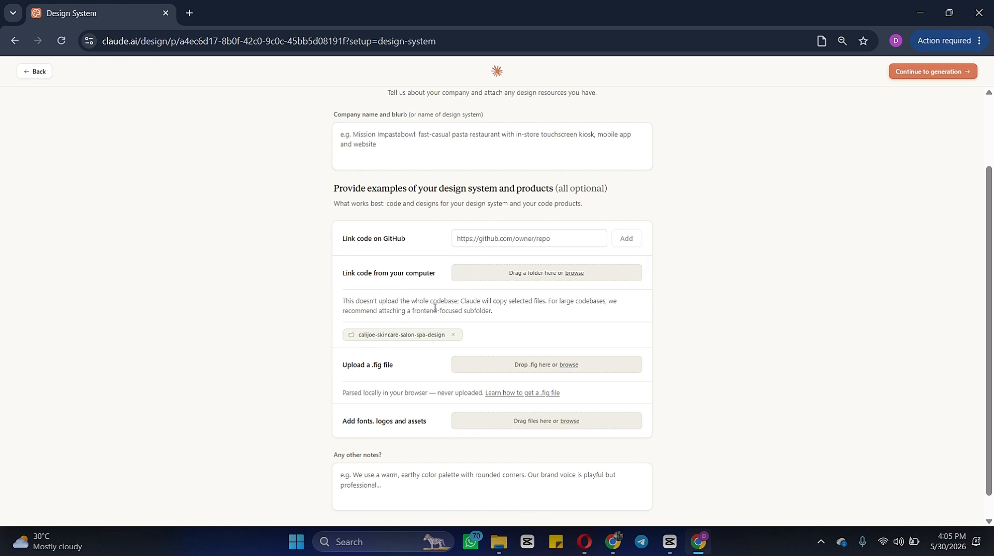
Step: Continue to generation and generate the design system
scroll(434, 309, "down", 1)
scroll(518, 279, "up", 3)
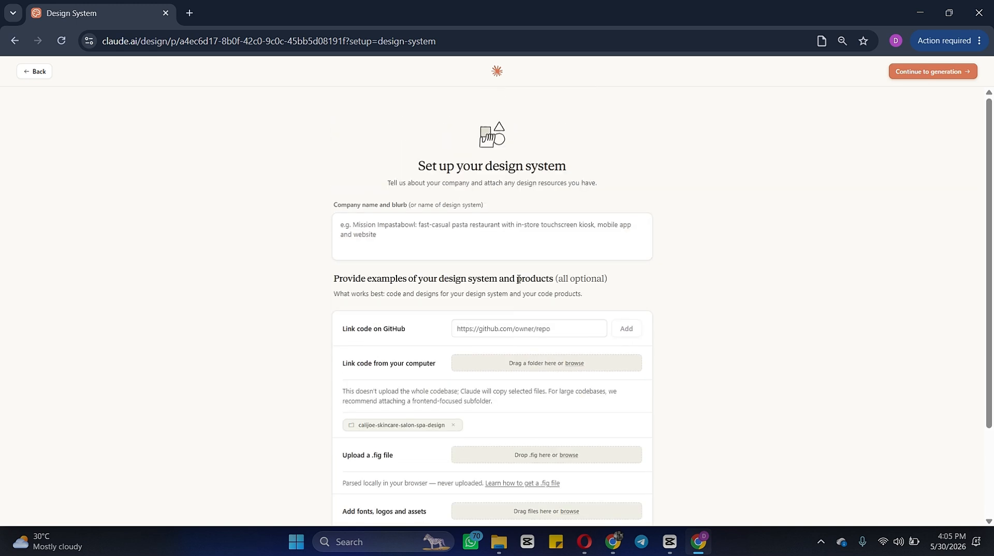
left_click(928, 71)
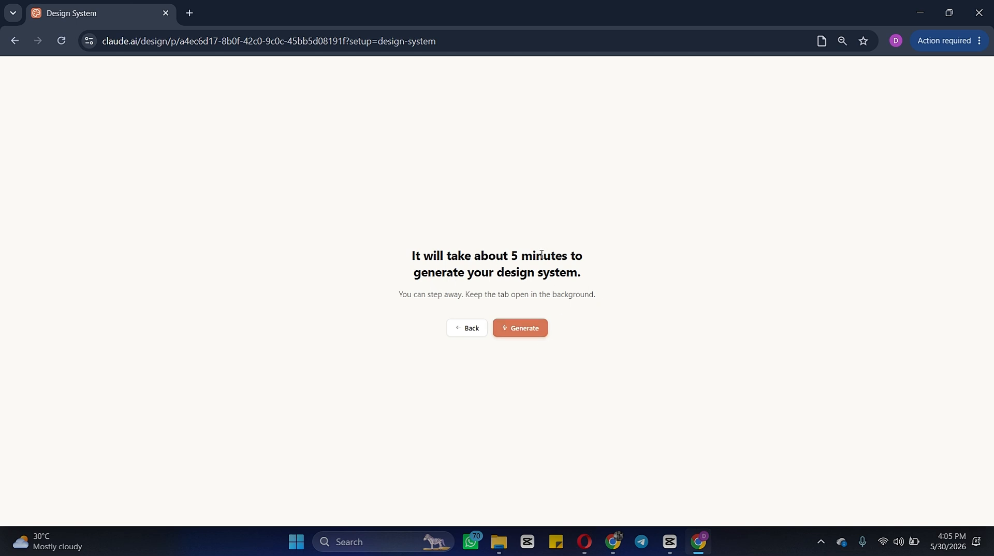
left_click(527, 328)
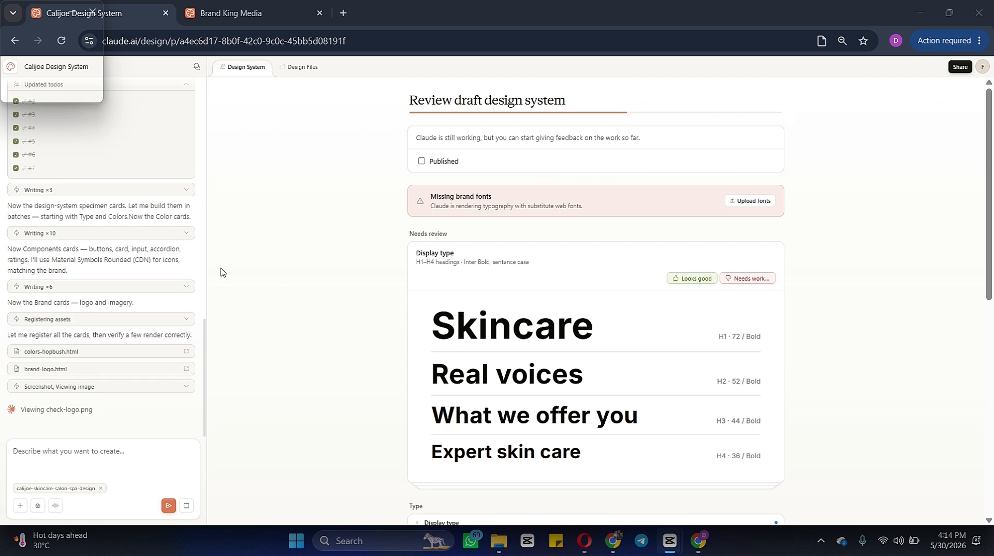
Step: Approve the typography and colour cards in the draft design system review as Looks good
scroll(135, 279, "up", 12)
left_click(687, 280)
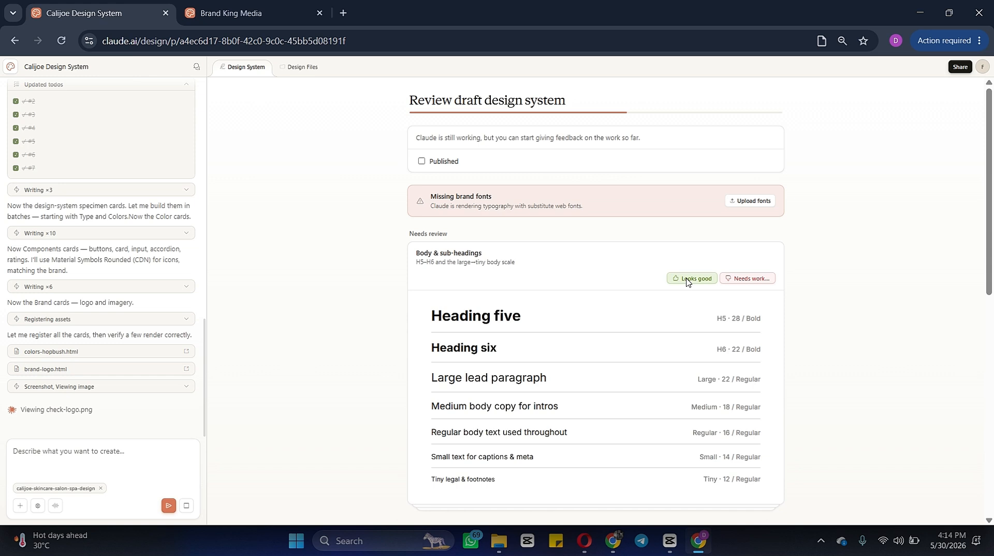
left_click(687, 280)
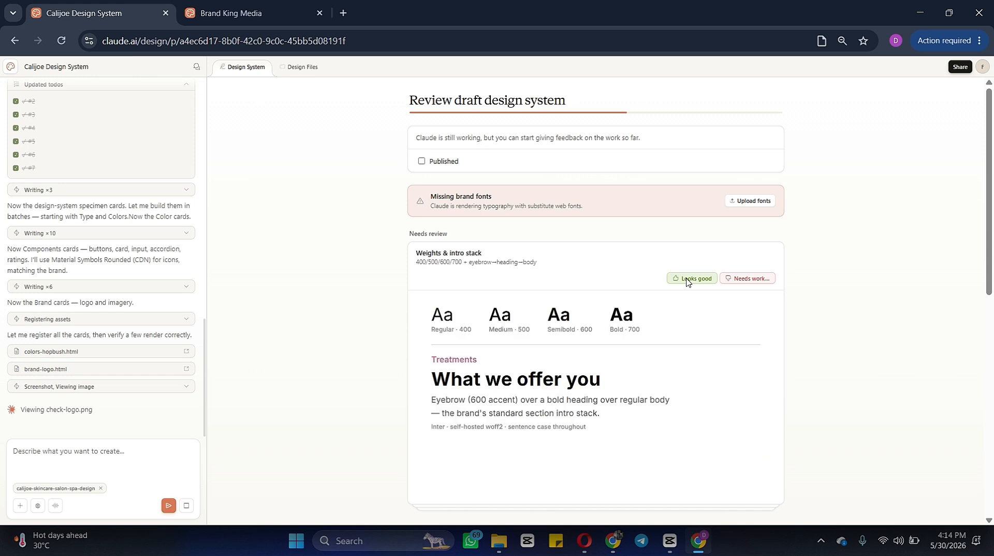
left_click(686, 280)
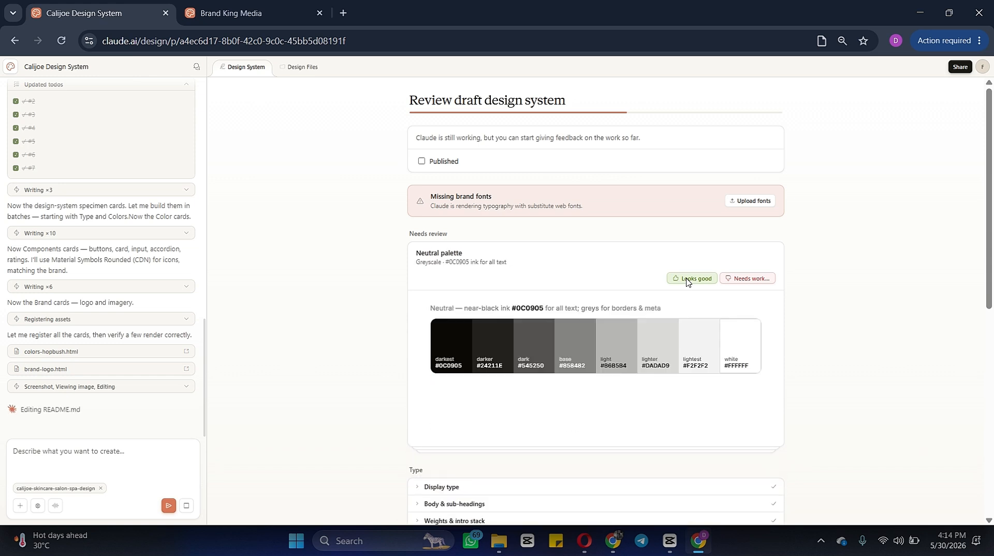
left_click(686, 280)
left_click(686, 280)
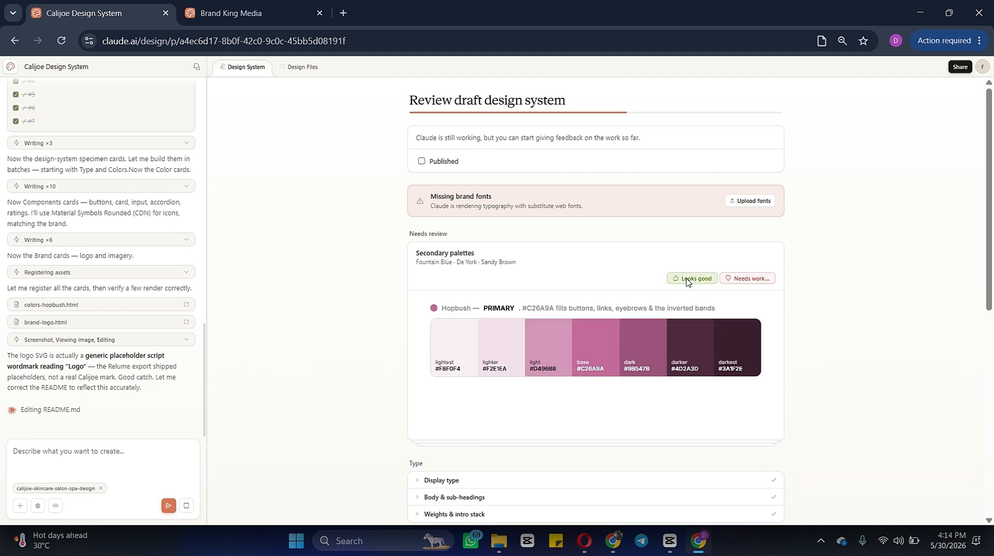
left_click(687, 280)
left_click(686, 279)
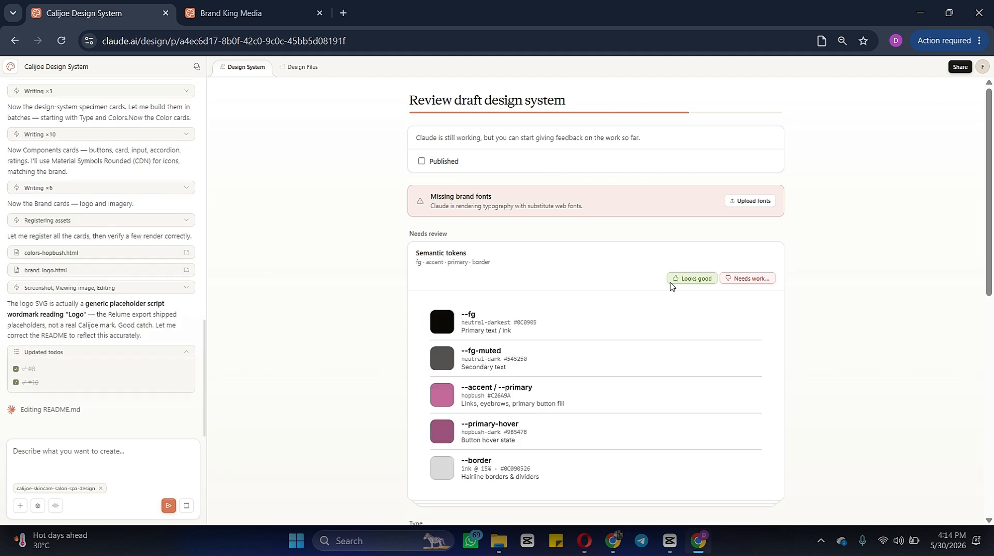
Step: Approve the semantic tokens, button elevation, section rhythm and secondary button cards, closing the needs-work feedback without submitting
left_click(677, 281)
left_click(676, 280)
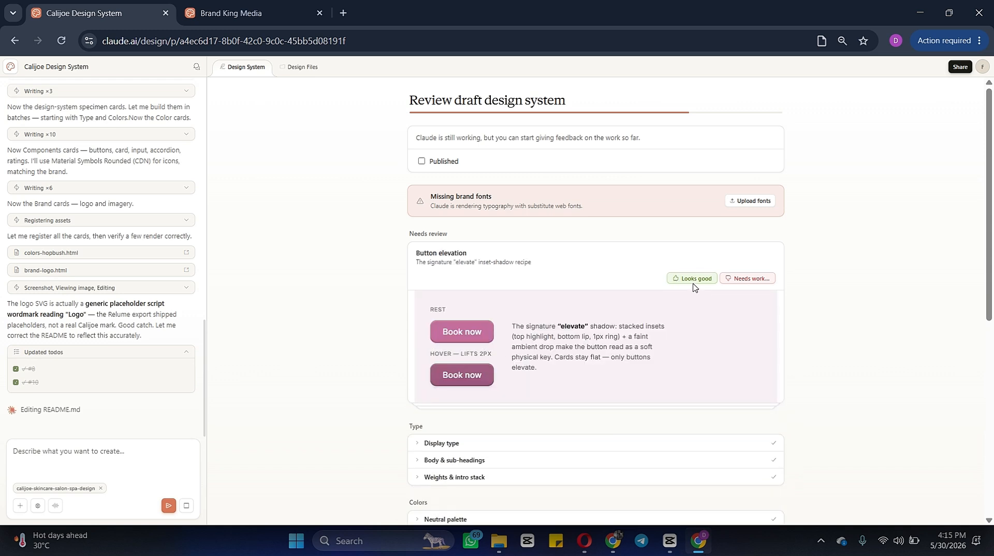
left_click(701, 282)
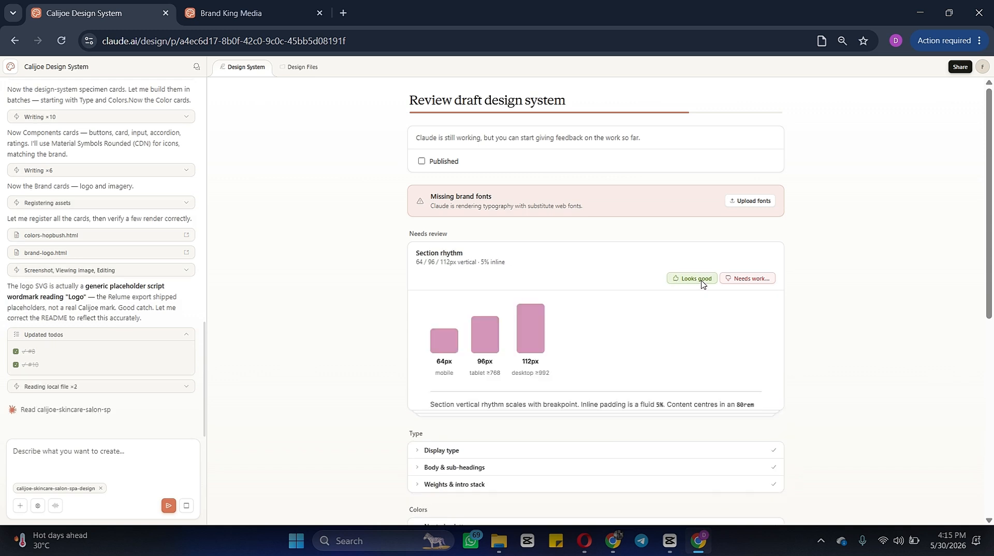
left_click(744, 279)
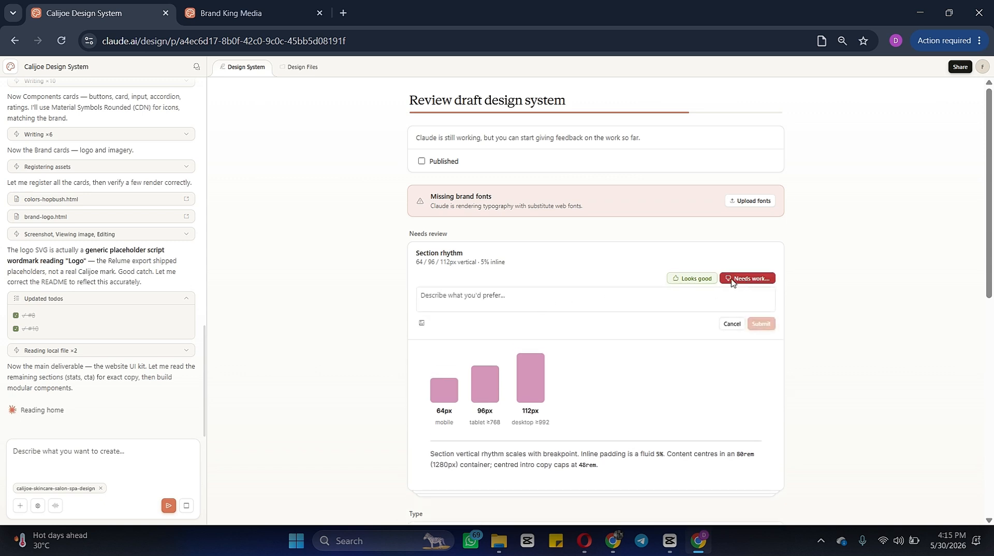
left_click(689, 279)
left_click(686, 282)
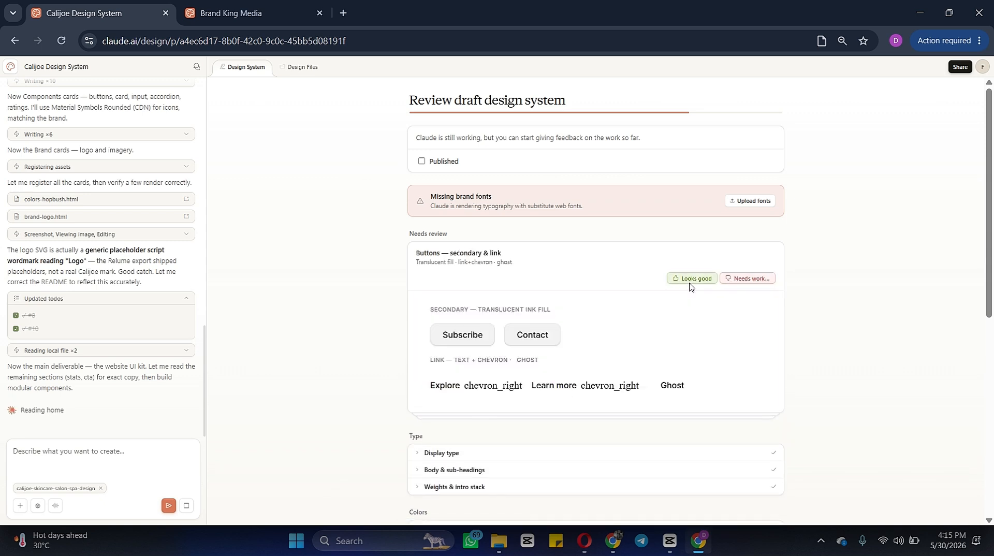
left_click(687, 283)
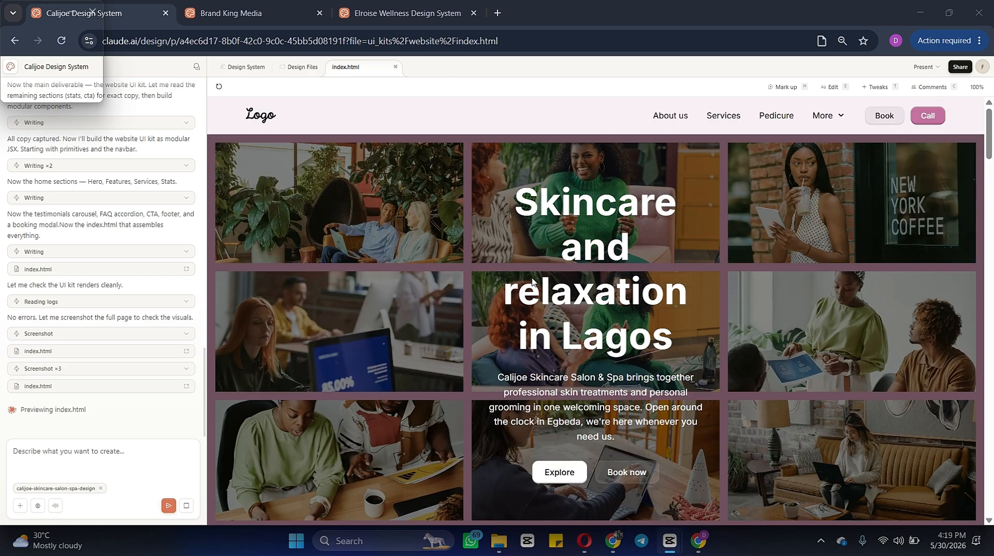
Step: Prompt Claude to create a product page and add the following products, starting the product list on a new line
scroll(532, 282, "down", 5)
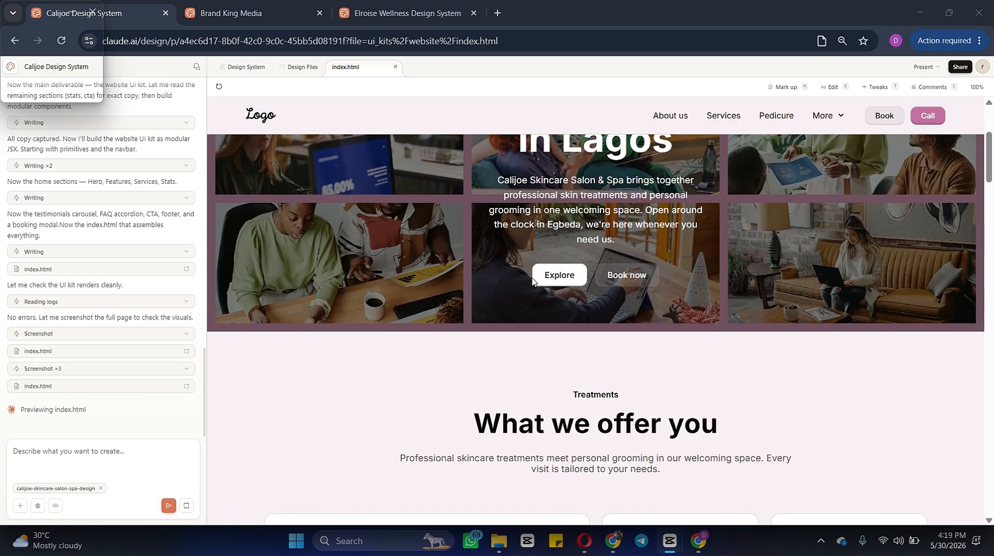
scroll(532, 281, "up", 5)
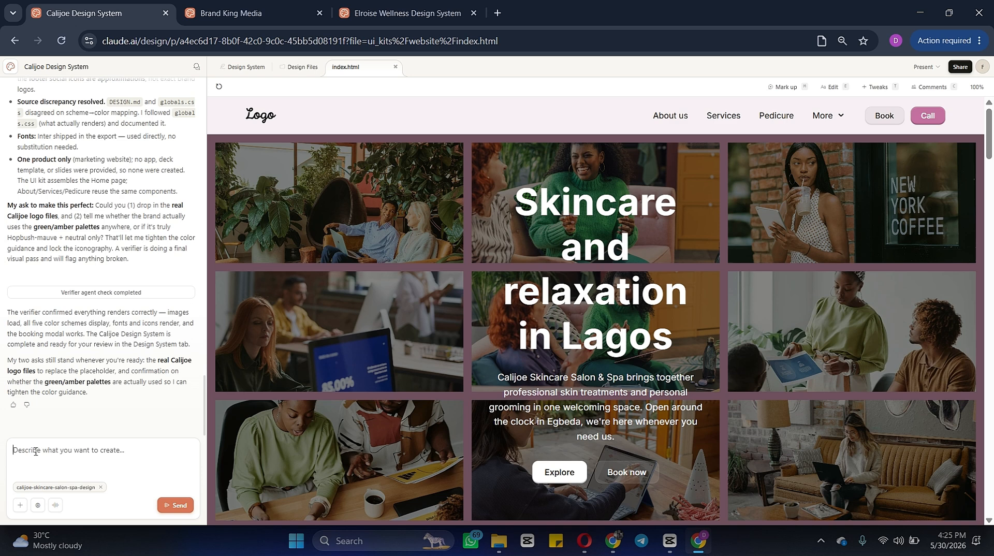
type("Create a product page and add the following products.")
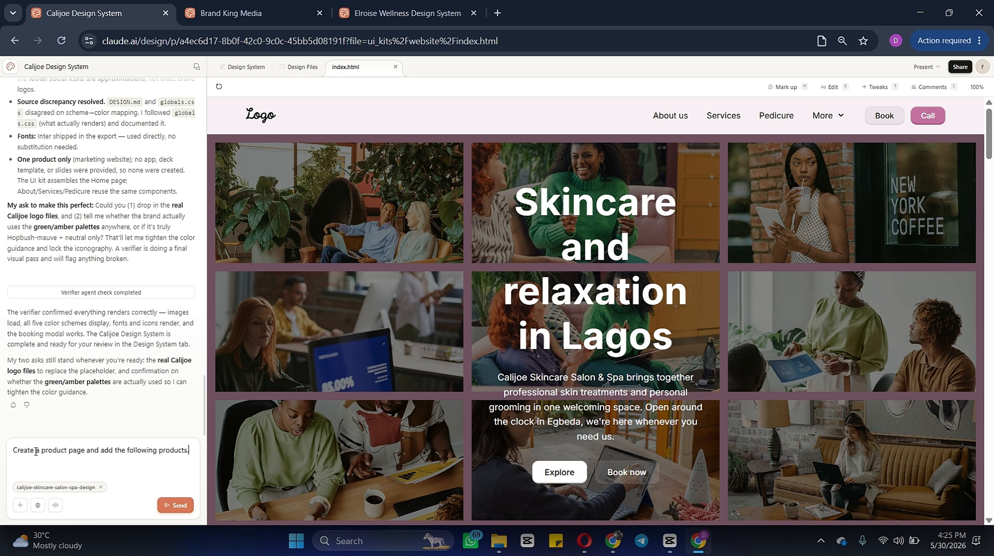
key("shift+Return")
type("F")
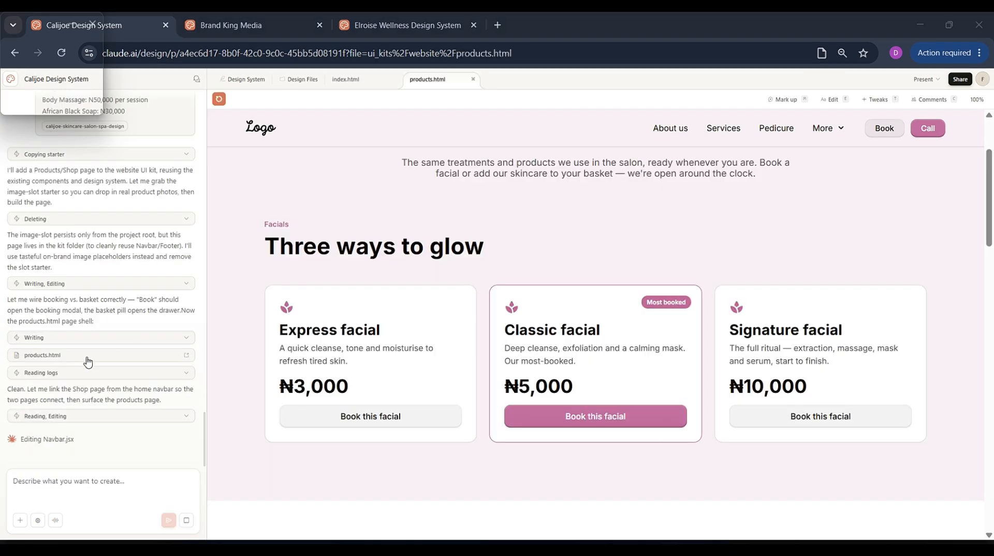
Step: Scroll through the generated products page to review its facials and skincare product cards
scroll(87, 358, "up", 1)
scroll(87, 358, "down", 1)
scroll(497, 203, "down", 4)
scroll(497, 202, "down", 15)
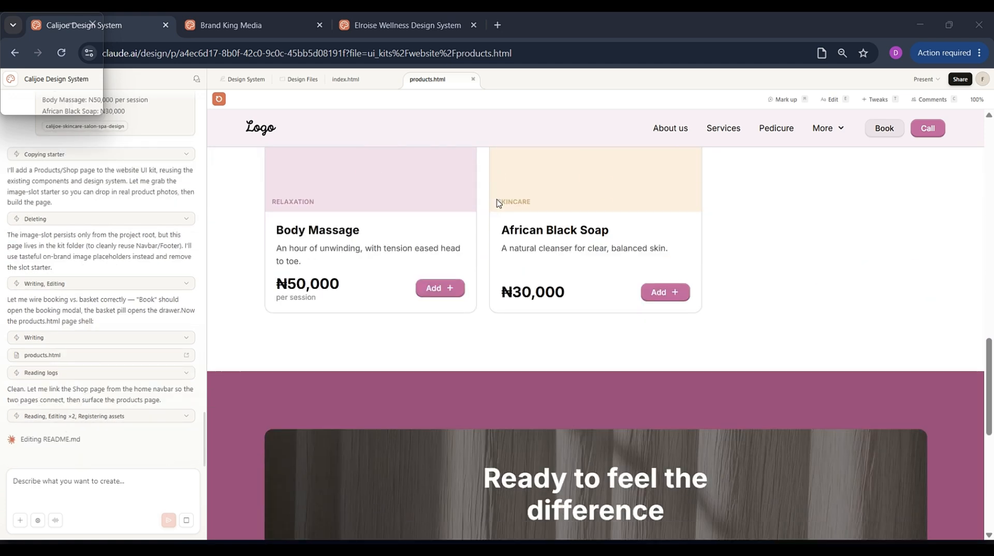
scroll(497, 203, "up", 20)
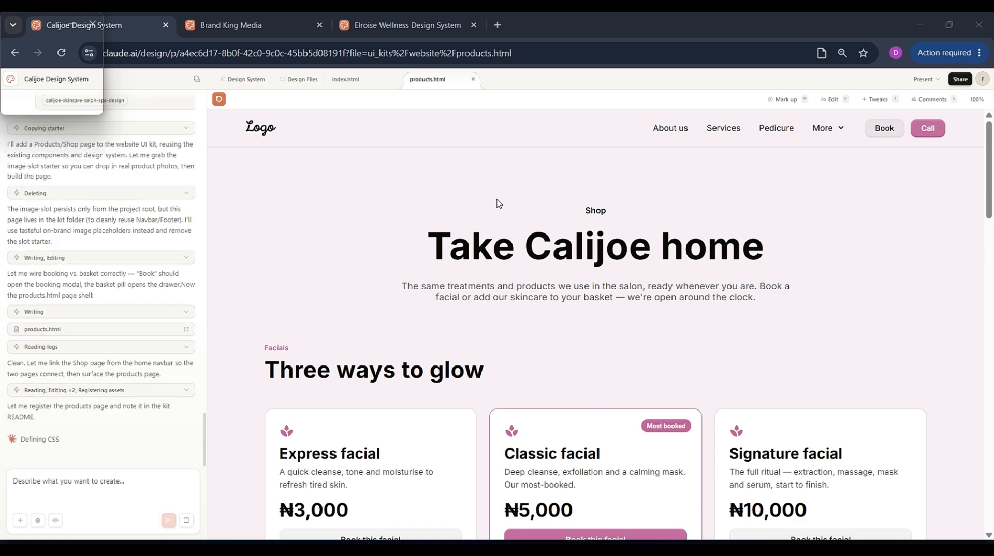
scroll(442, 422, "down", 10)
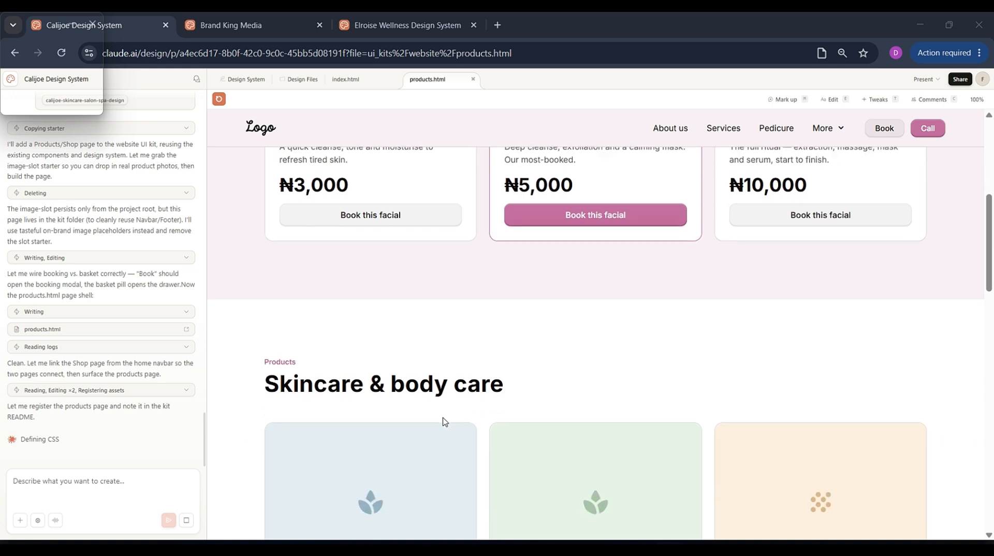
scroll(442, 422, "down", 2)
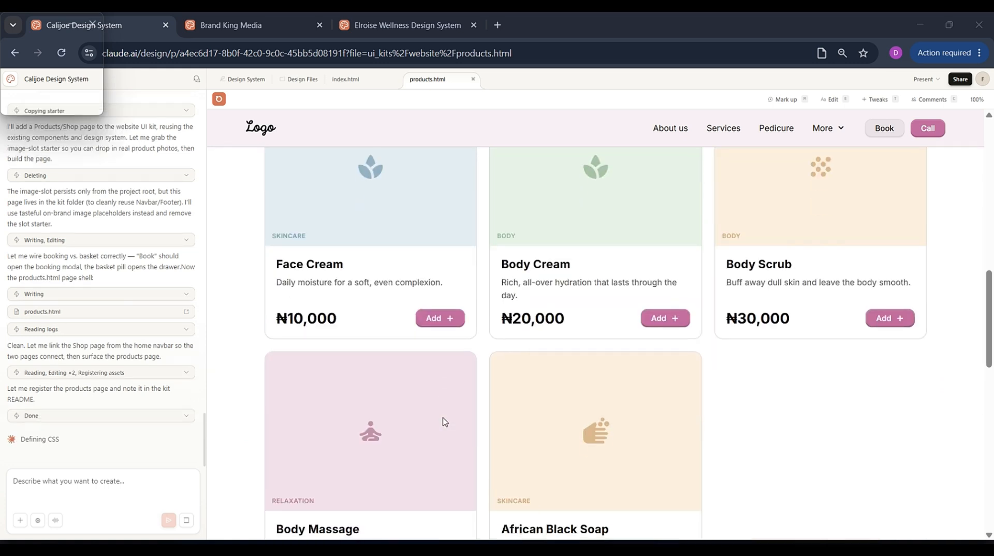
scroll(443, 422, "up", 2)
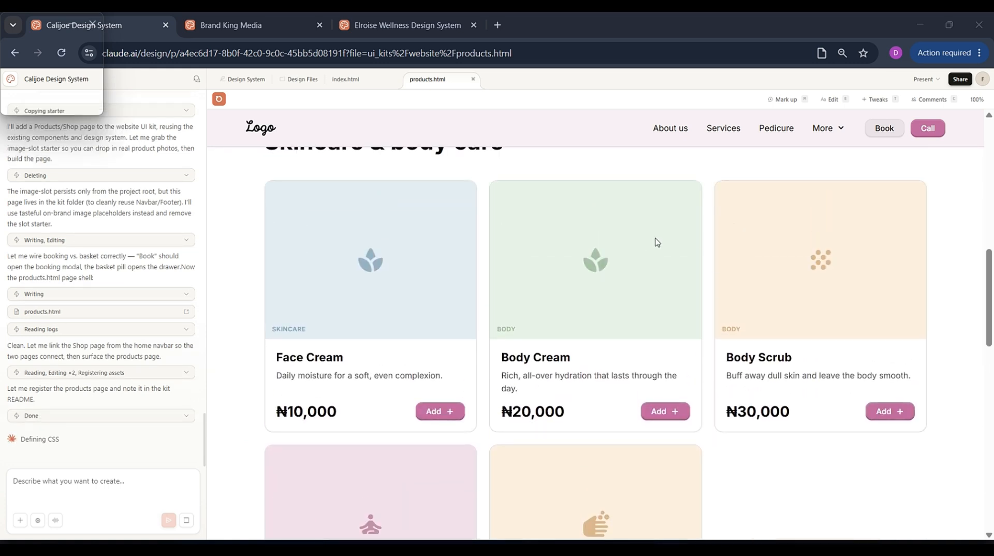
scroll(696, 292, "down", 3)
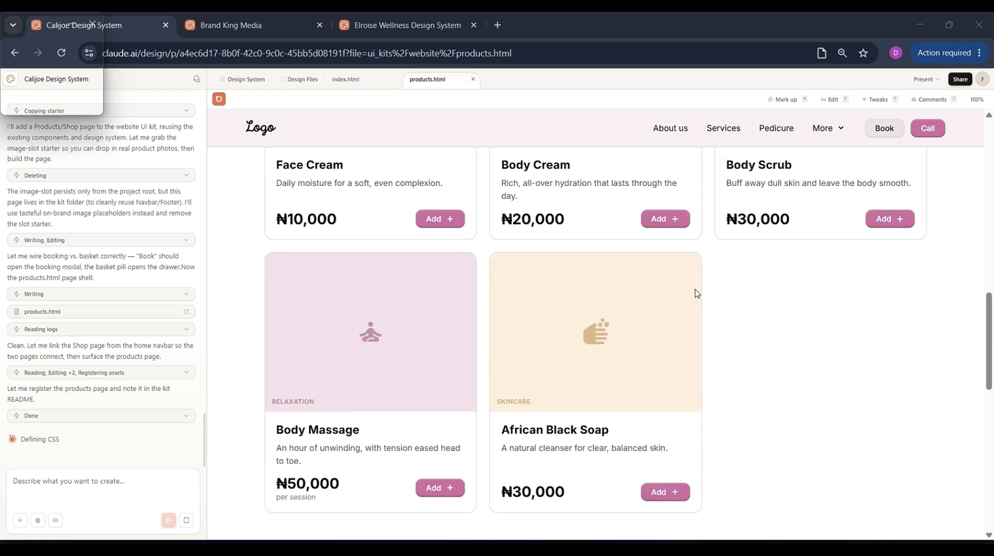
scroll(696, 292, "down", 3)
scroll(697, 293, "up", 5)
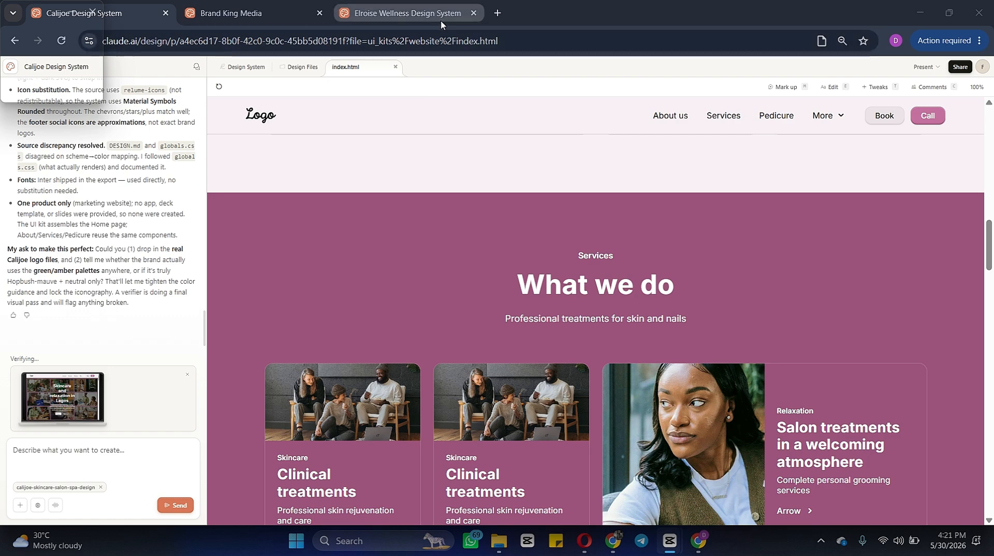
Step: Compare against the Elroise Wellness design system homepage and the live Elroise Wellness Center website
left_click(441, 24)
scroll(391, 330, "up", 10)
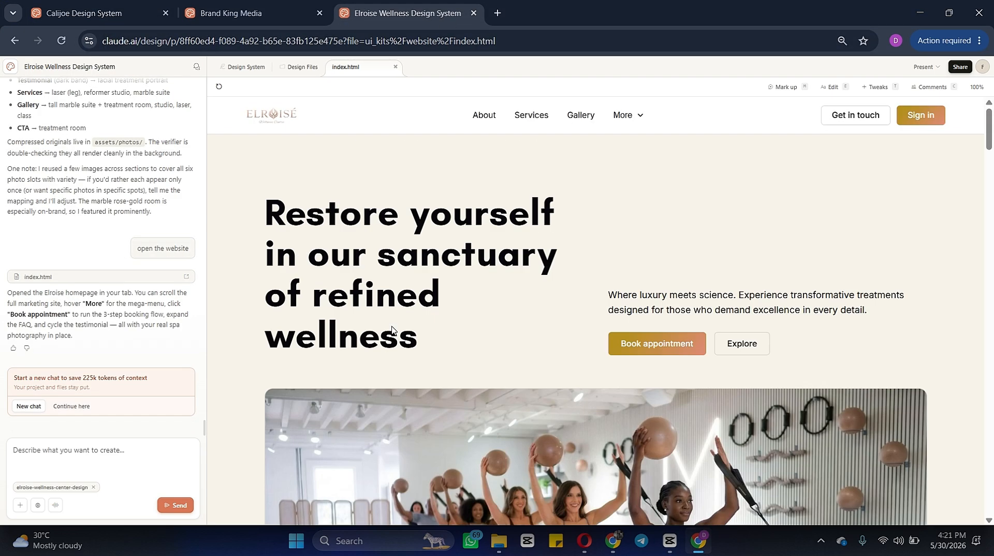
scroll(391, 330, "down", 6)
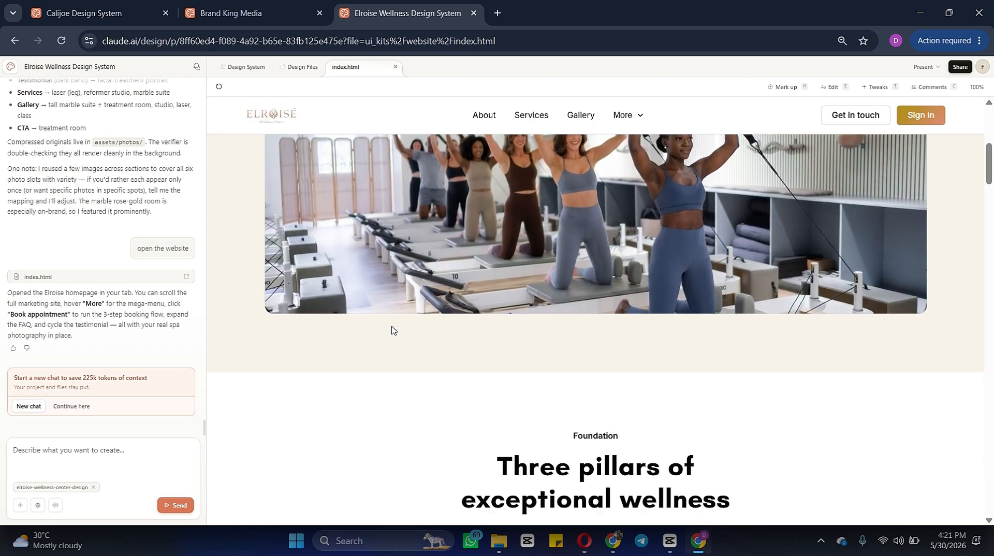
scroll(392, 330, "up", 6)
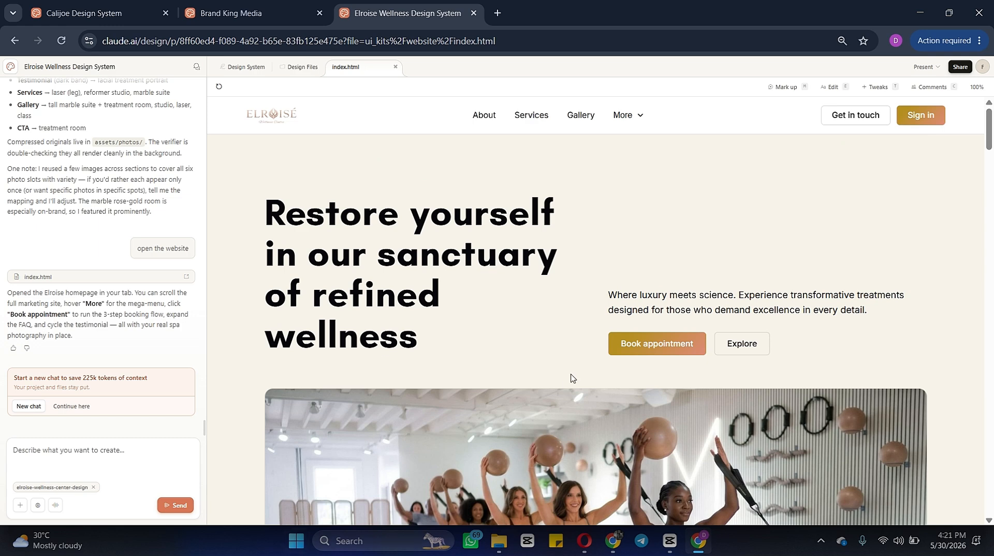
left_click(612, 540)
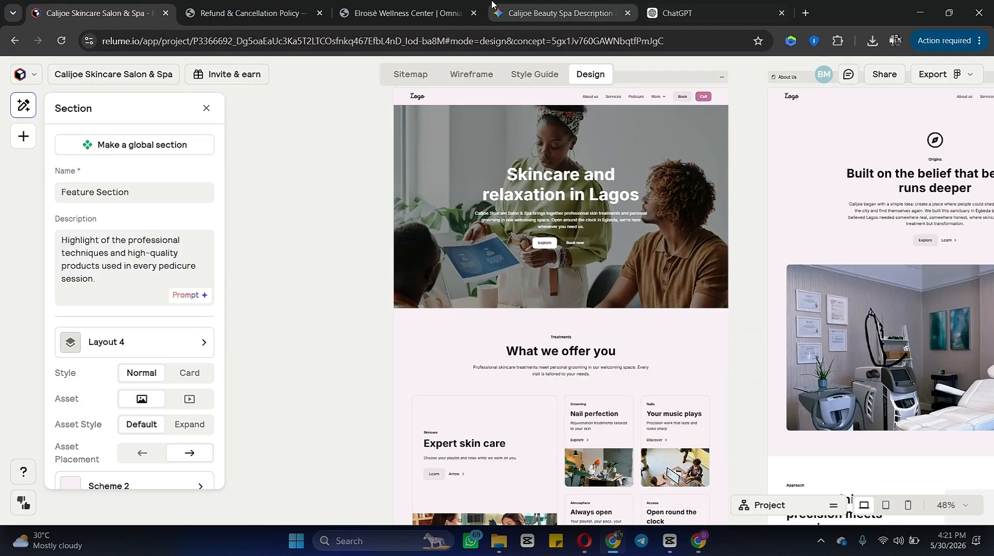
left_click(416, 14)
scroll(365, 310, "up", 10)
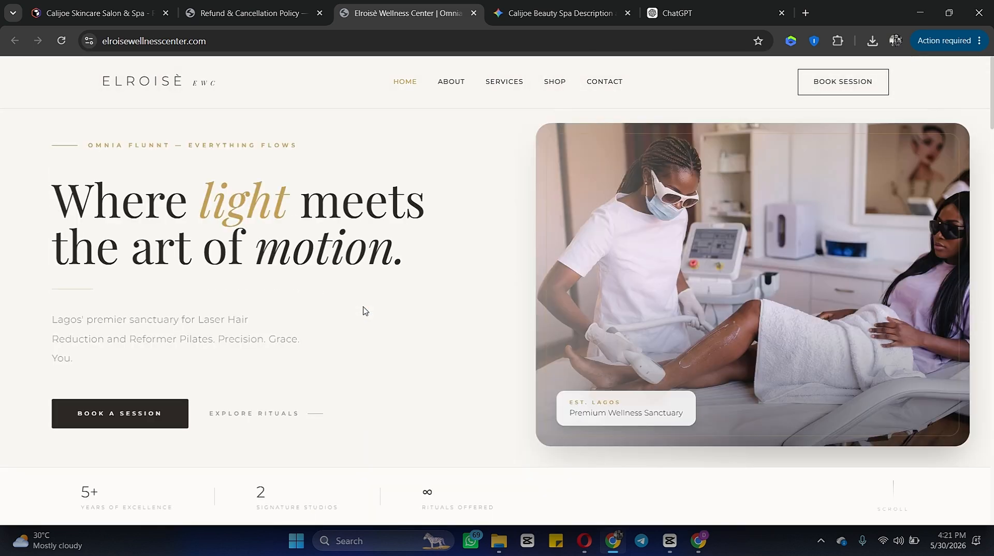
Step: Scroll through the Elroise Wellness design system homepage, opening one of its FAQ answers
left_click(699, 541)
scroll(602, 316, "down", 10)
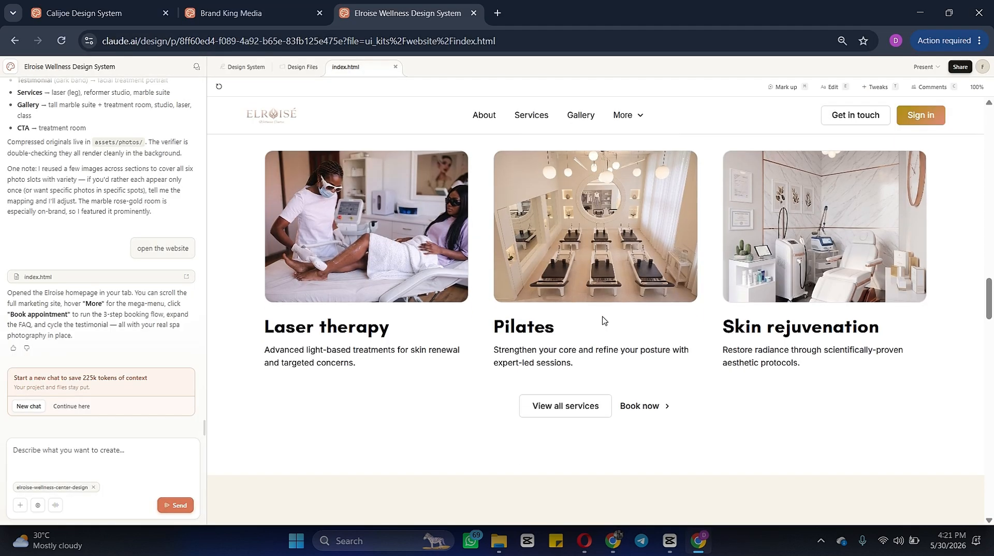
scroll(602, 316, "up", 2)
scroll(603, 321, "down", 5)
scroll(602, 321, "down", 5)
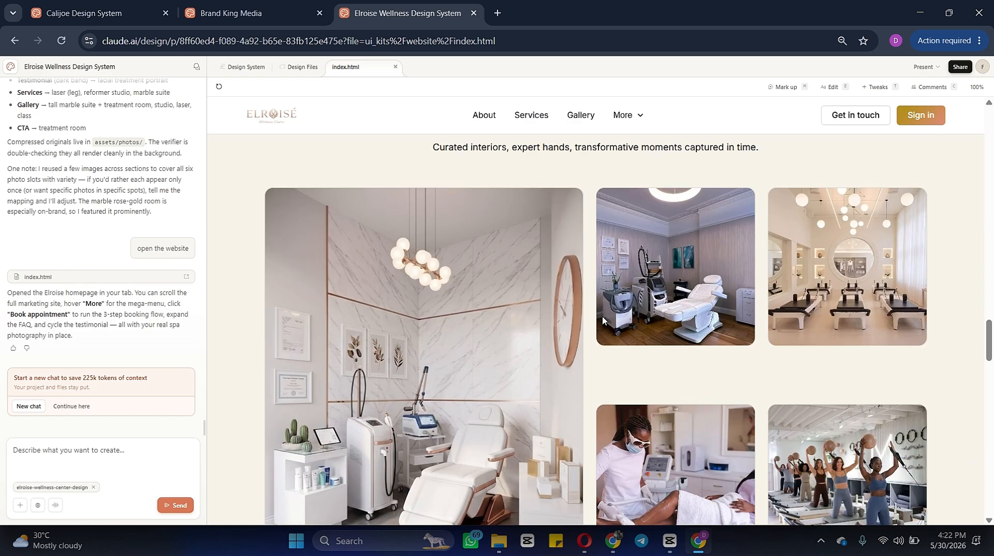
scroll(603, 320, "down", 5)
scroll(603, 321, "up", 5)
scroll(603, 321, "down", 12)
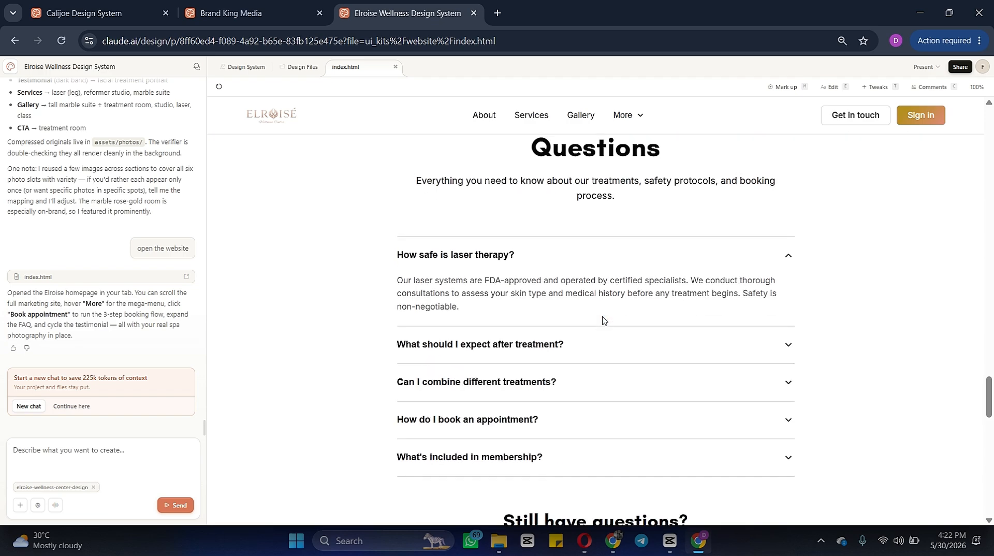
left_click(601, 319)
scroll(603, 321, "down", 4)
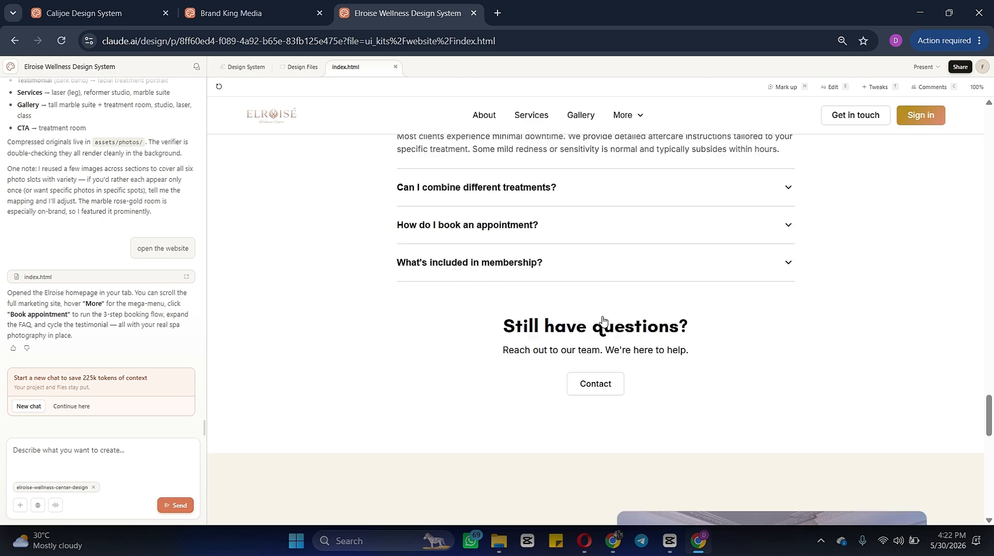
scroll(603, 320, "down", 7)
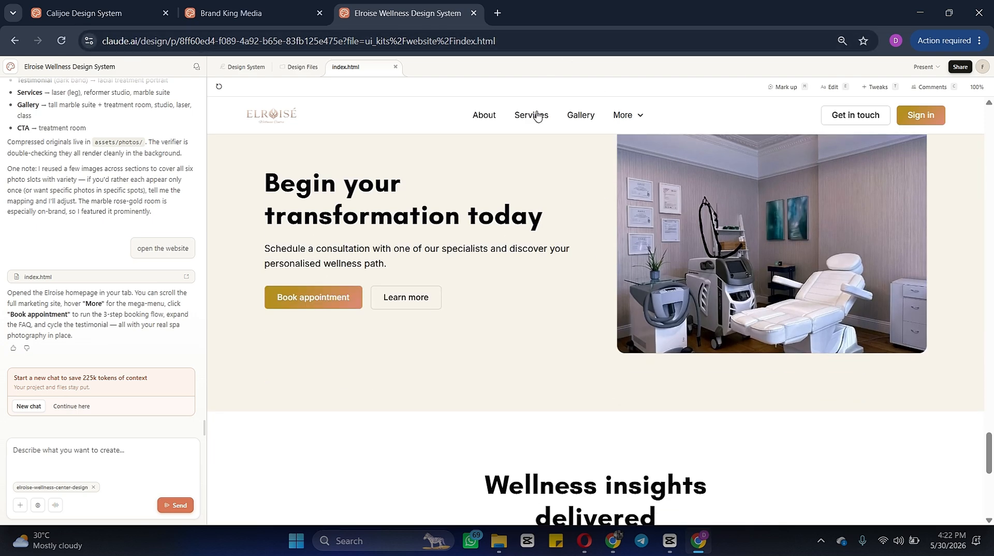
left_click(541, 118)
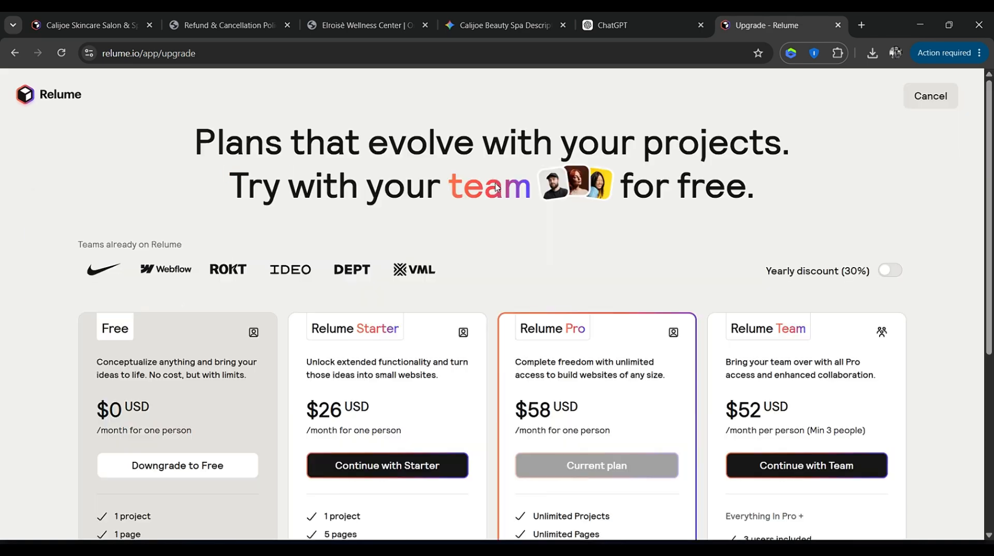
Step: Review the Relume upgrade page's plans and included features
scroll(497, 188, "down", 6)
scroll(497, 188, "up", 5)
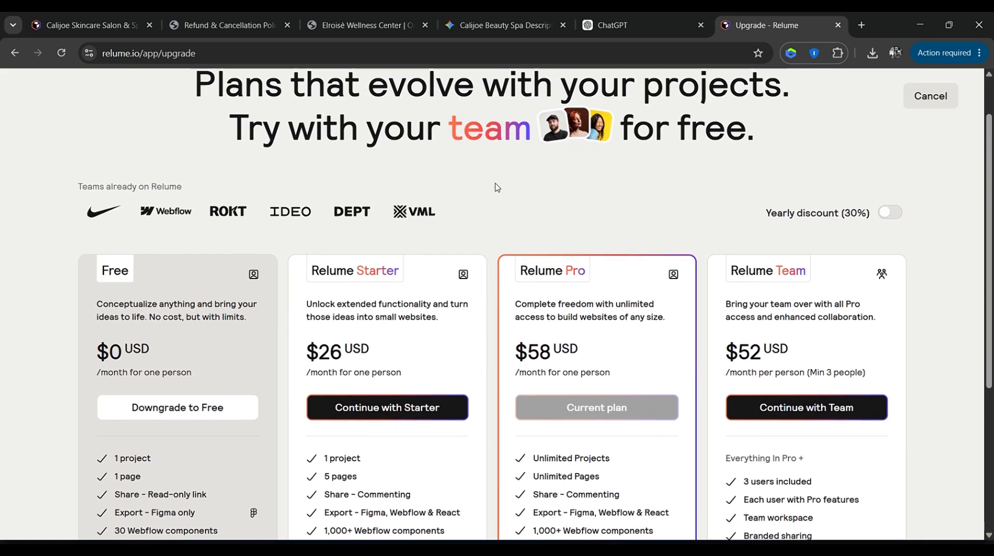
scroll(497, 188, "up", 1)
scroll(497, 187, "down", 2)
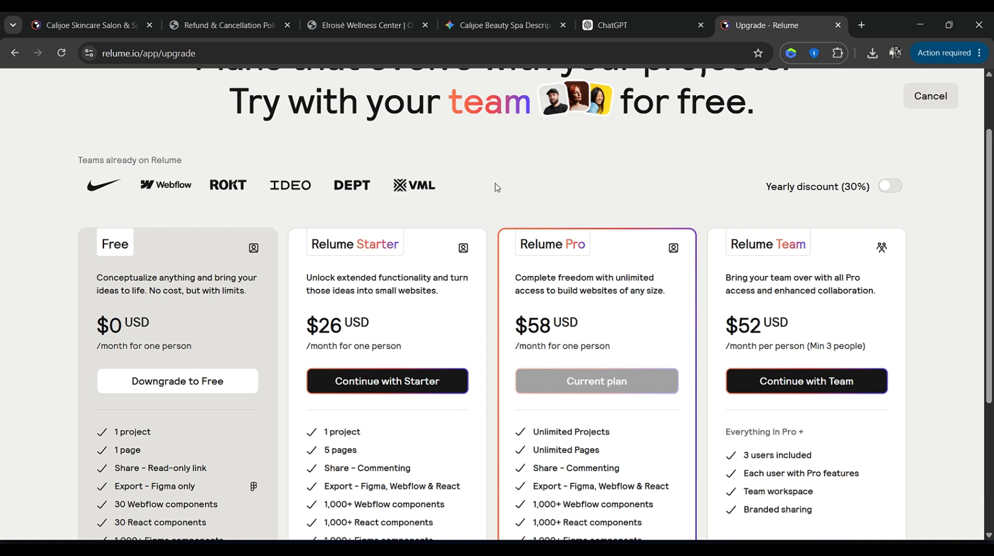
scroll(497, 188, "down", 4)
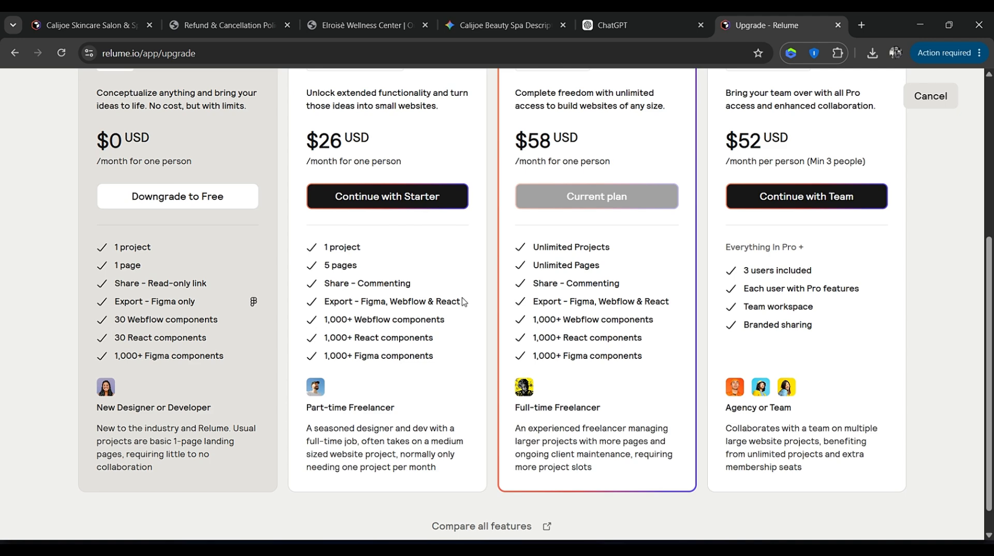
scroll(463, 301, "up", 4)
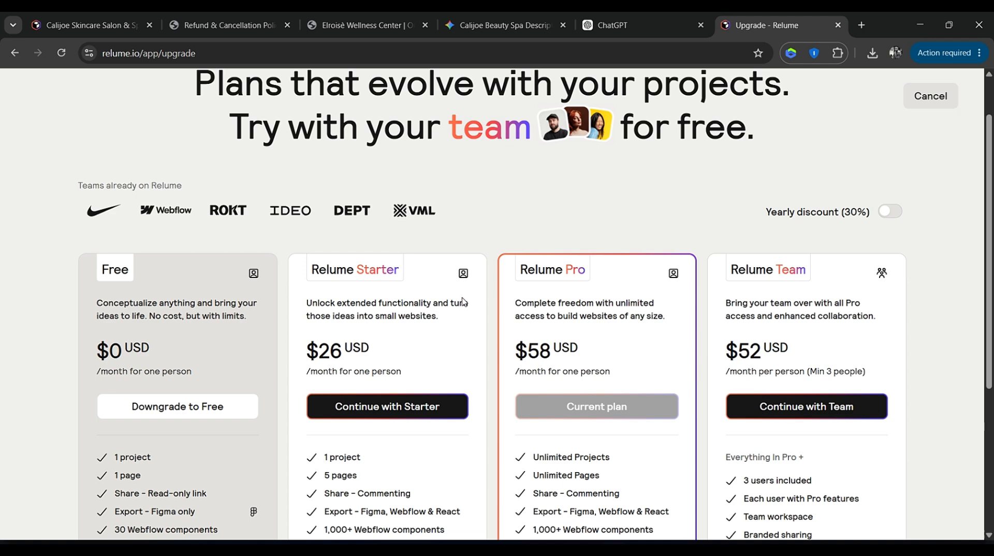
scroll(463, 302, "up", 1)
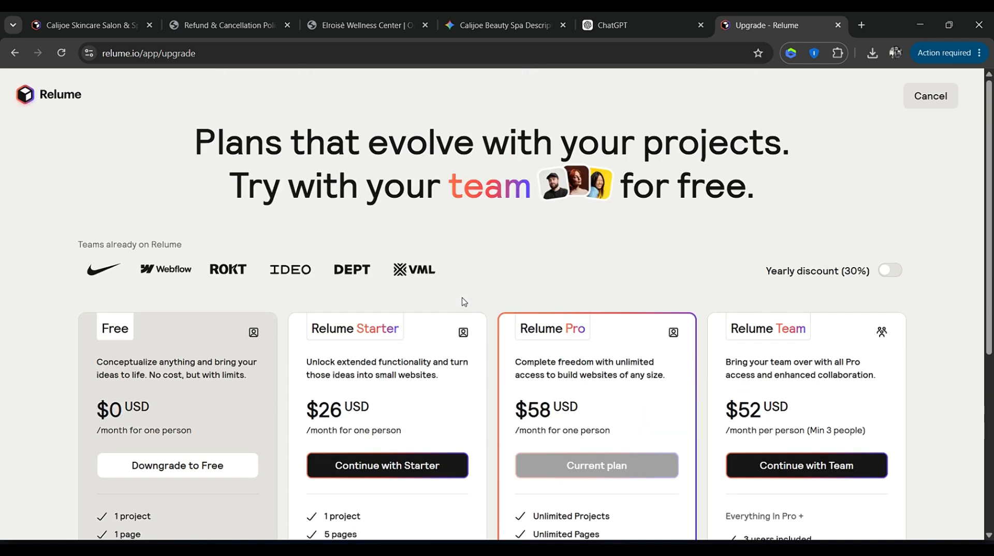